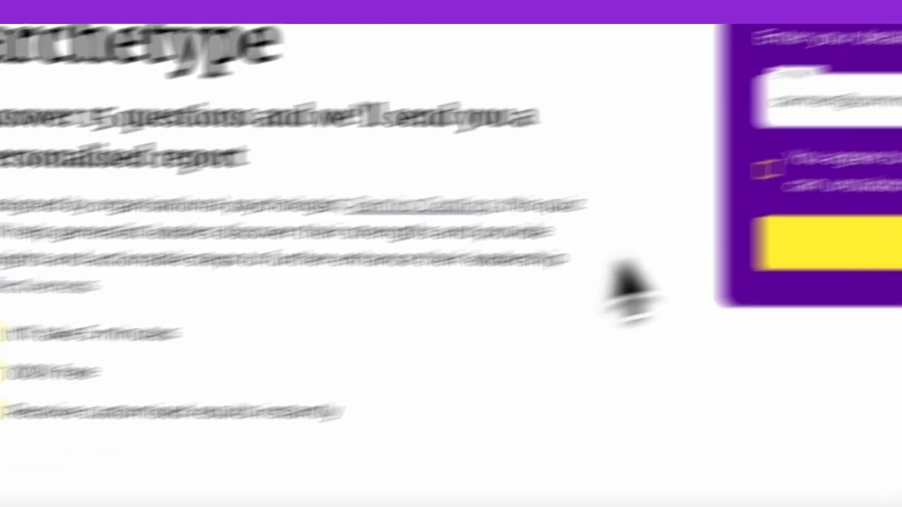
Start the generalist archetype scorecard by entering the contact's email and agreeing to receive emails.
triple_click(639, 171)
left_click(449, 235)
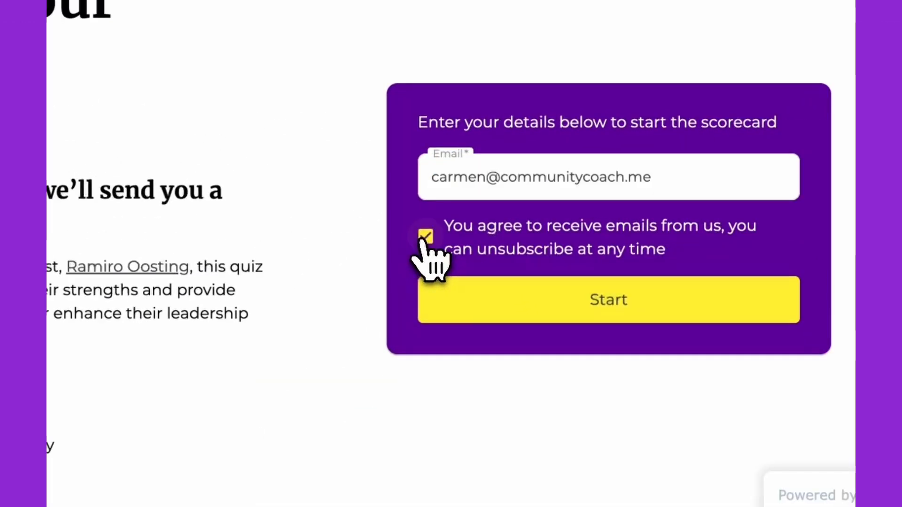
left_click(534, 301)
left_click(377, 266)
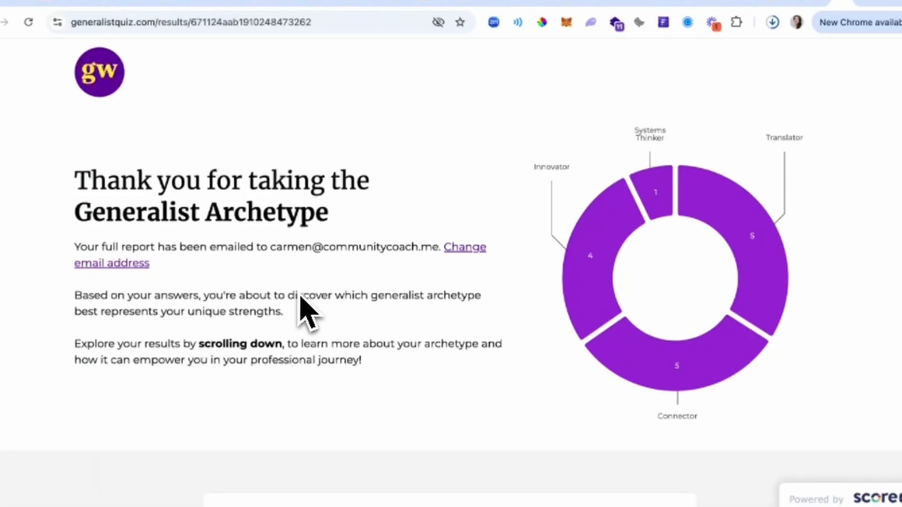
Examine the Generalist Archetype results page, including the archetype scores, the sharing section and the Translator description.
scroll(300, 297, "down", 10)
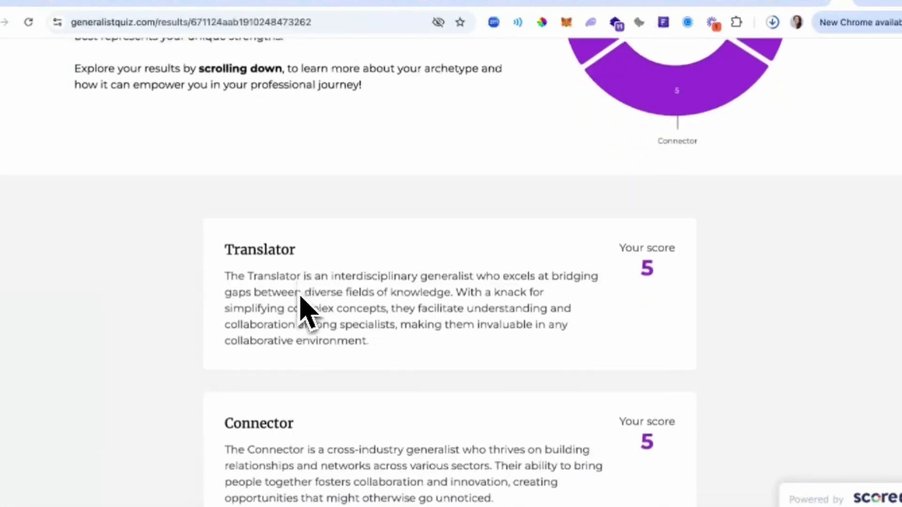
scroll(301, 297, "down", 10)
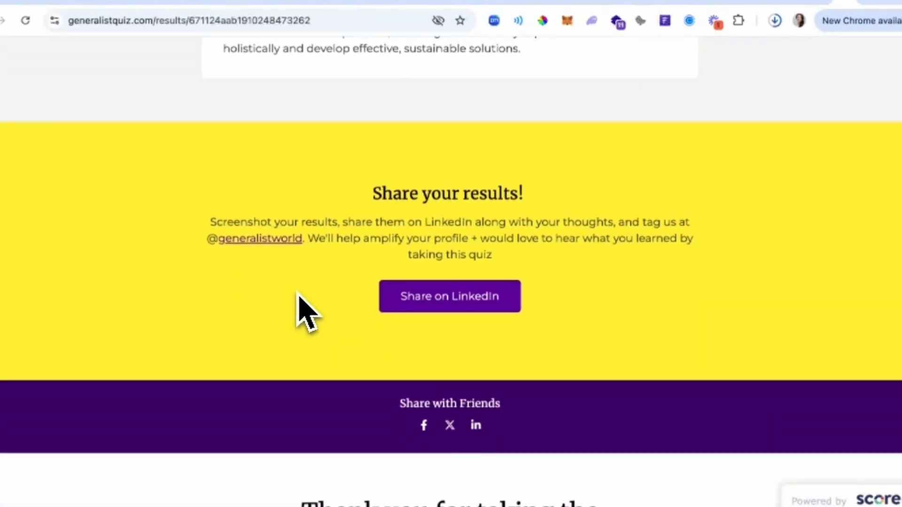
scroll(429, 397, "down", 6)
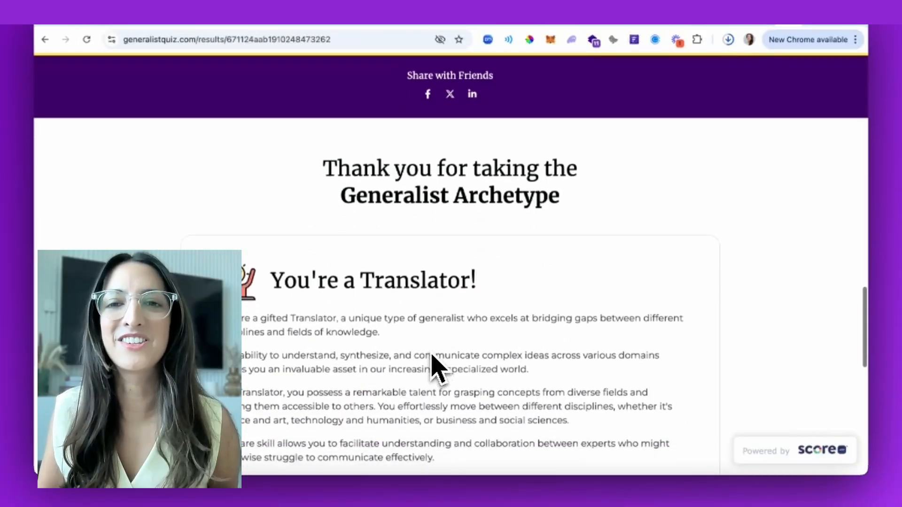
scroll(433, 358, "down", 8)
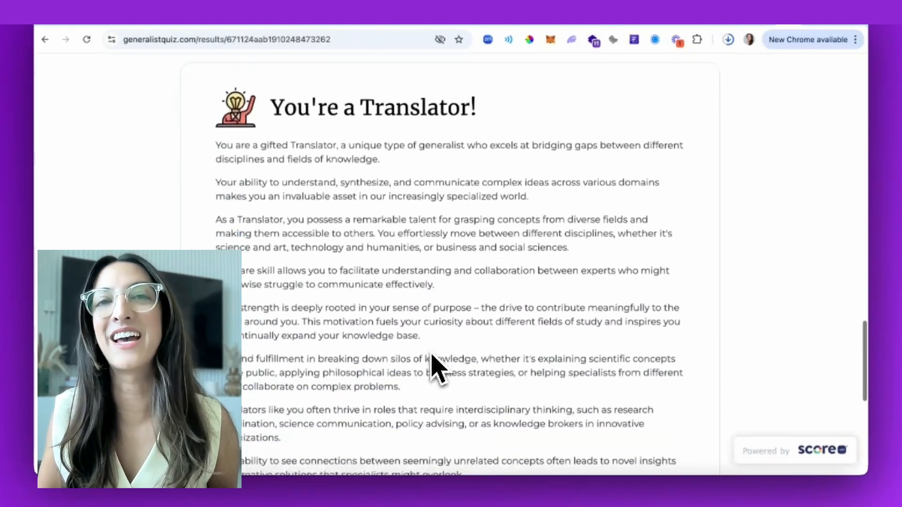
scroll(433, 362, "down", 8)
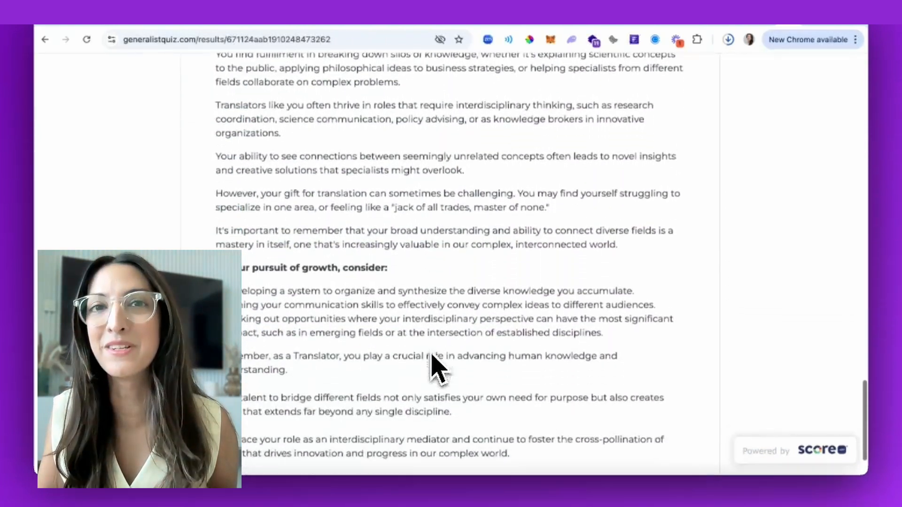
scroll(433, 356, "up", 15)
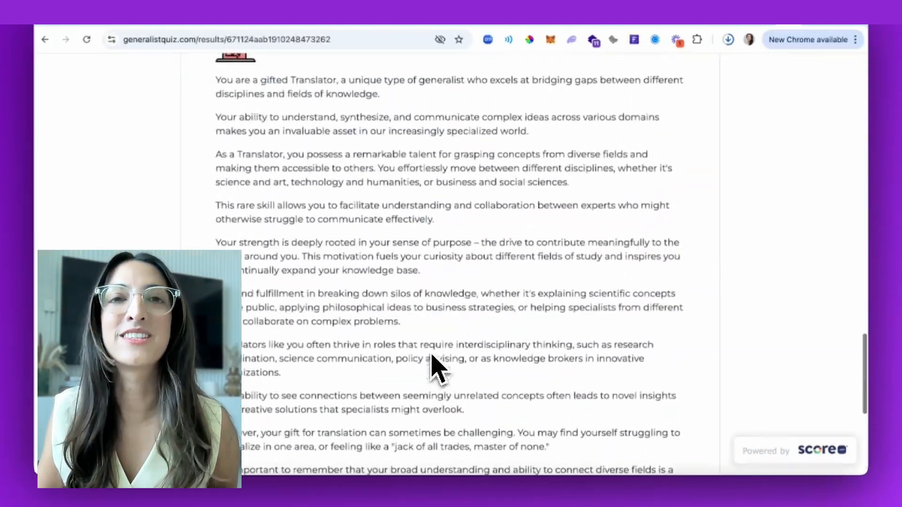
scroll(432, 355, "up", 15)
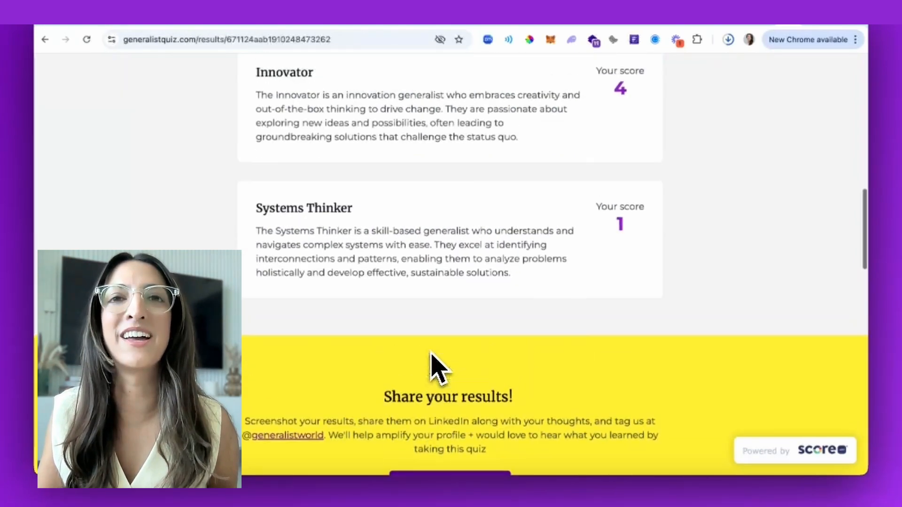
scroll(434, 366, "up", 5)
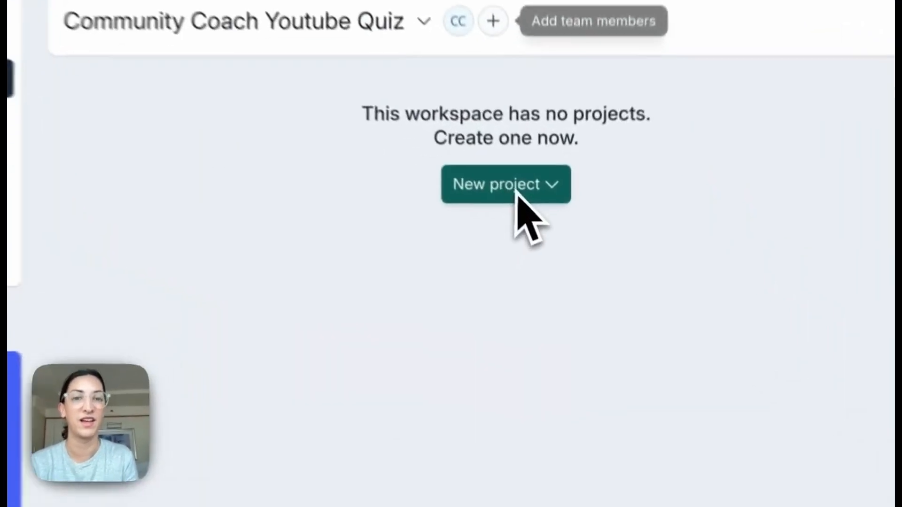
Create a new project with AI, choosing the Quiz type and entering communitycoach.me as the website domain.
left_click(520, 188)
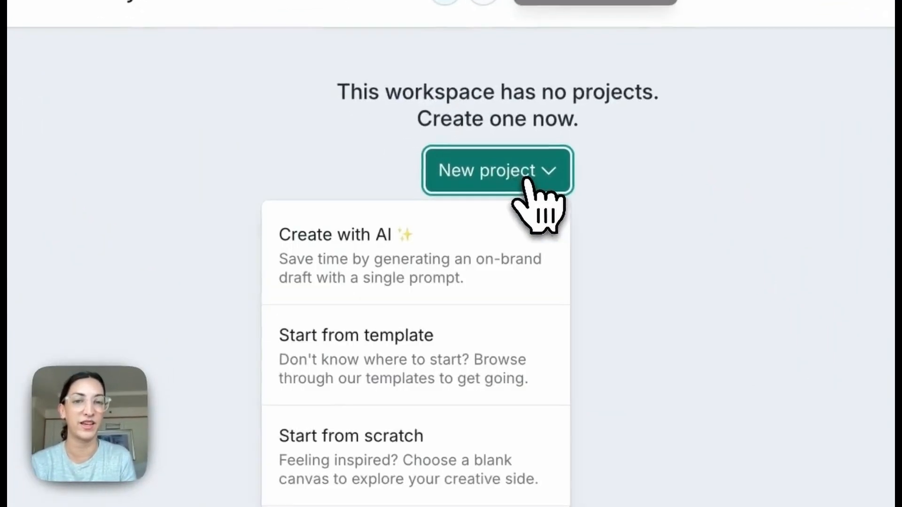
left_click(463, 244)
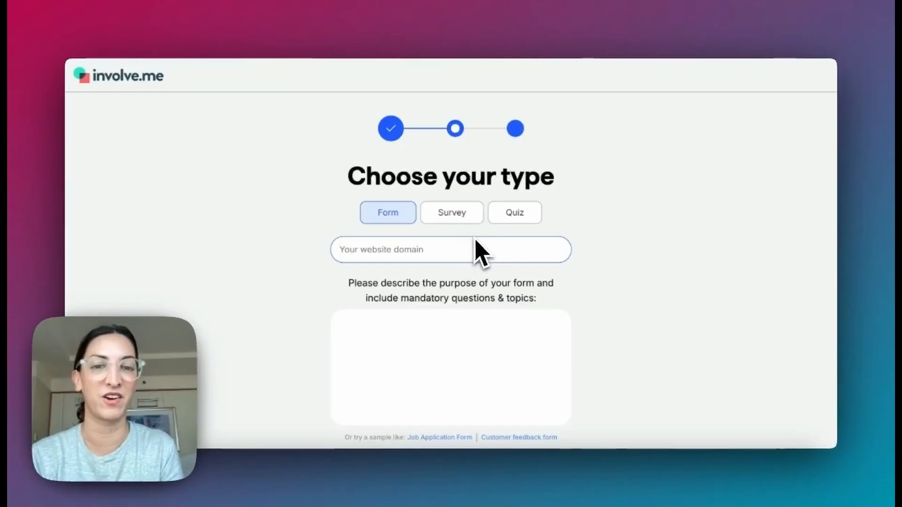
scroll(472, 255, "down", 2)
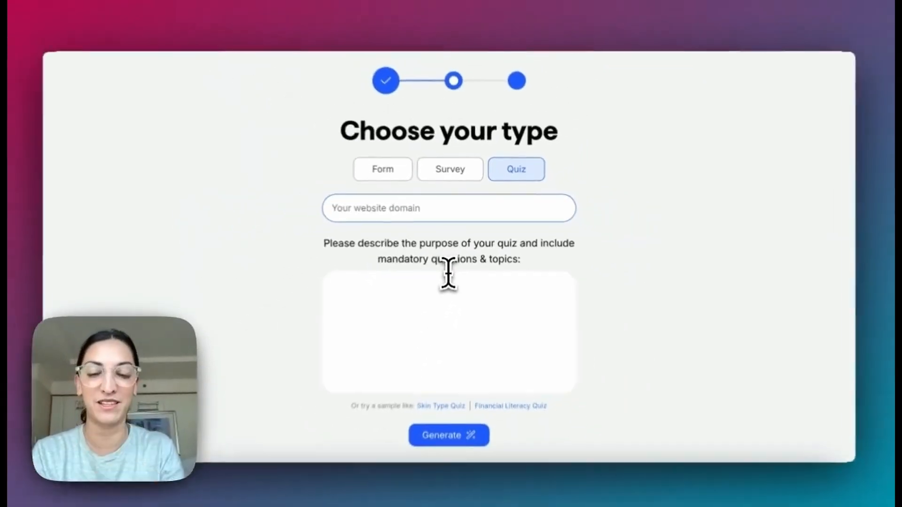
type("c")
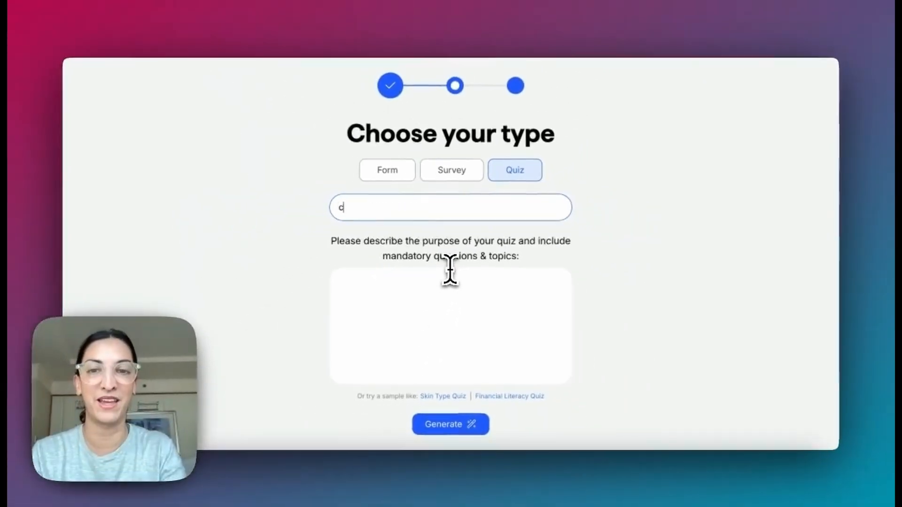
type("ommunitycoach")
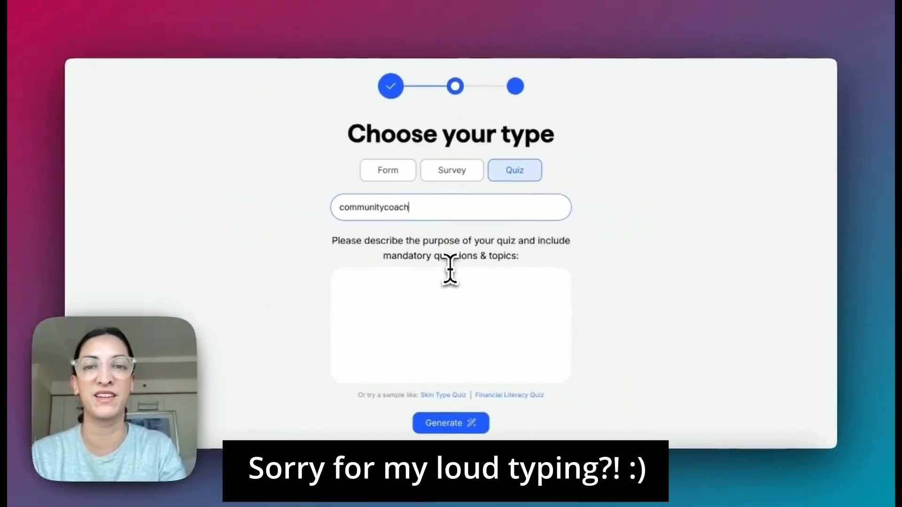
Use the sample Financial Literacy Quiz prompt as the quiz description and generate the quiz.
left_click(471, 329)
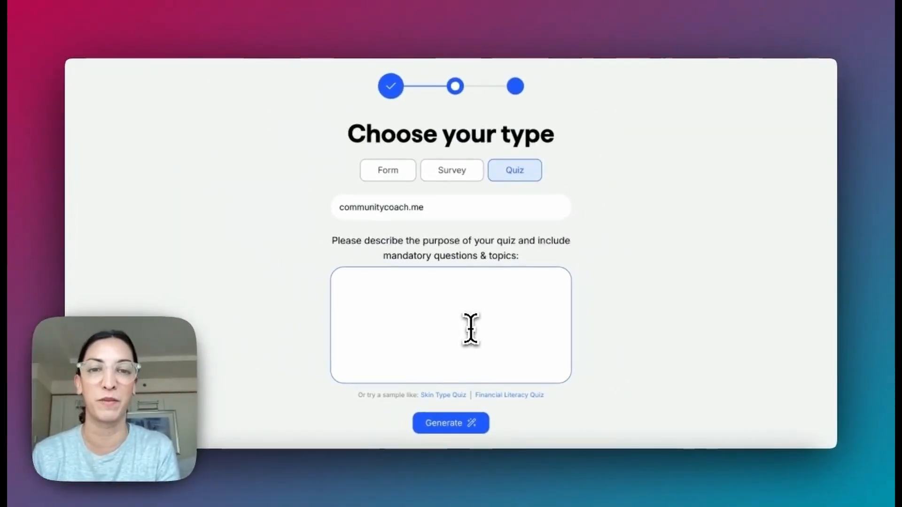
left_click(498, 396)
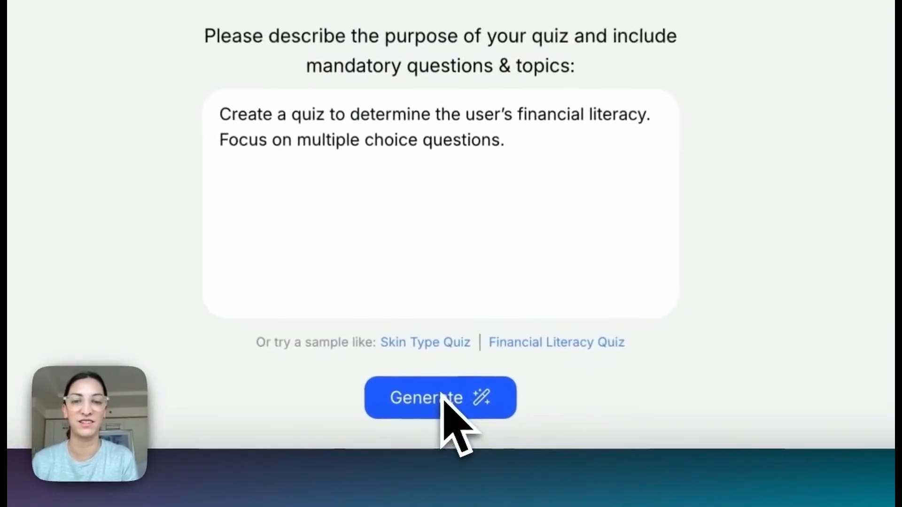
left_click(452, 423)
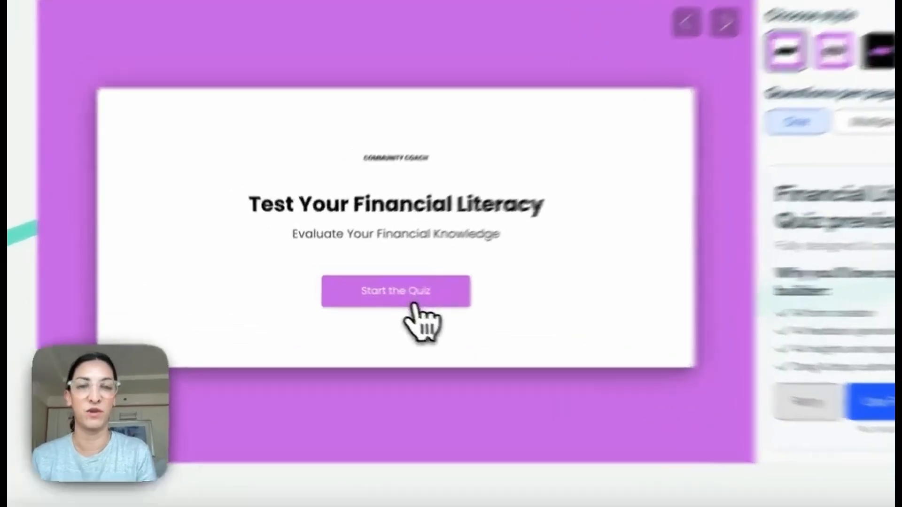
Test the quiz preview, answering "Liabilities" to the asset question and "No protection by insurance" to the checking account question.
left_click(382, 295)
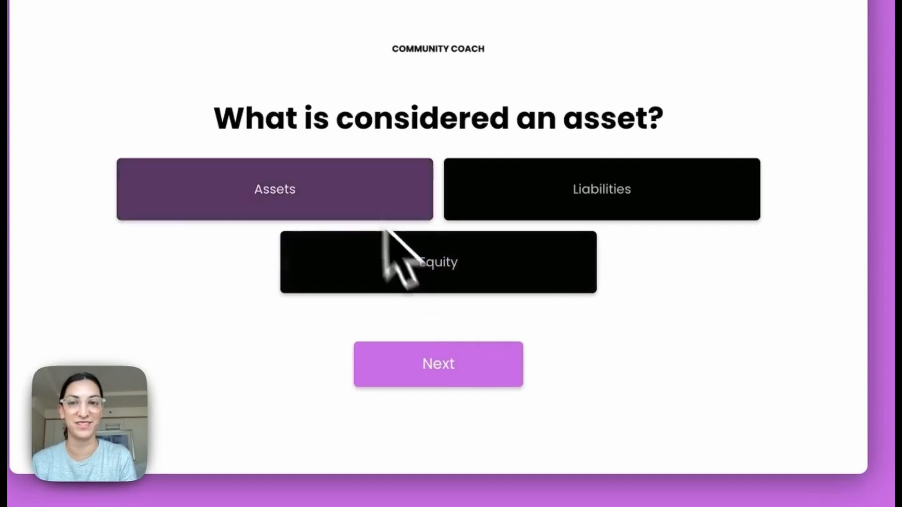
left_click(552, 183)
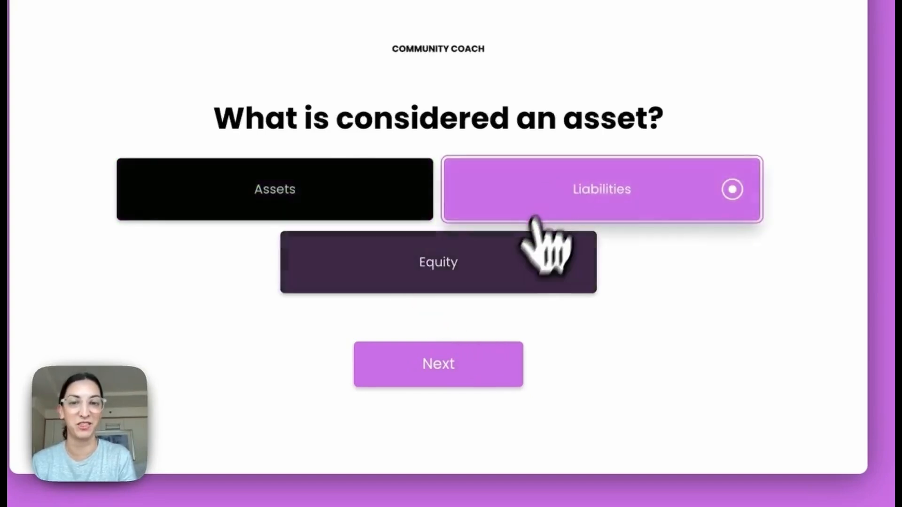
left_click(498, 366)
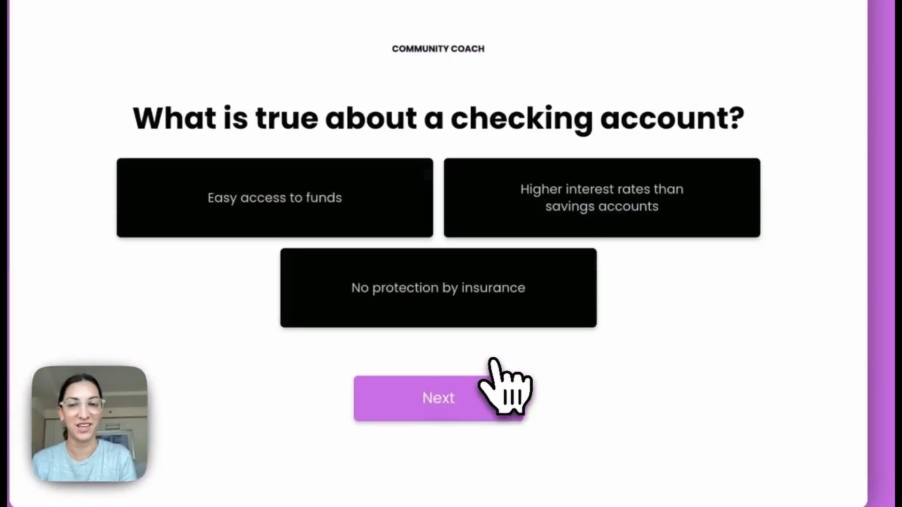
left_click(474, 303)
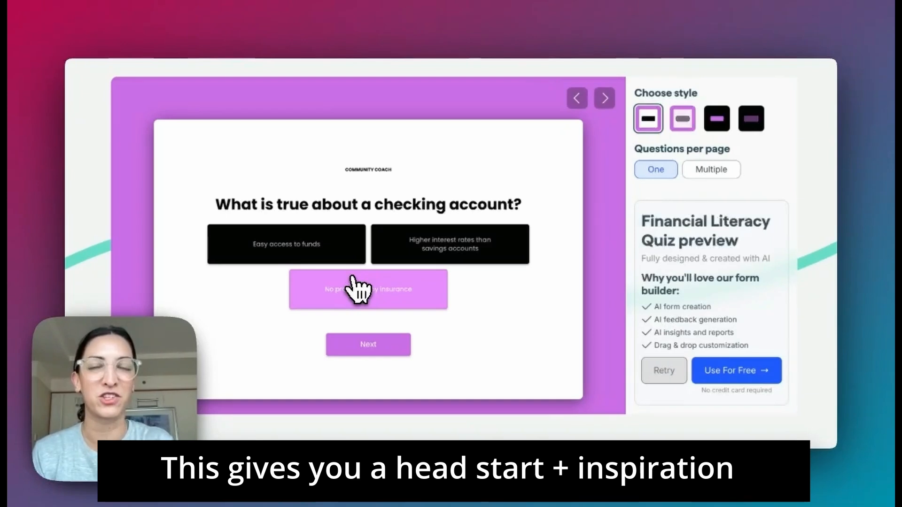
Apply the black style with the solid purple button to the quiz and set the questions per page to Multiple.
left_click(717, 119)
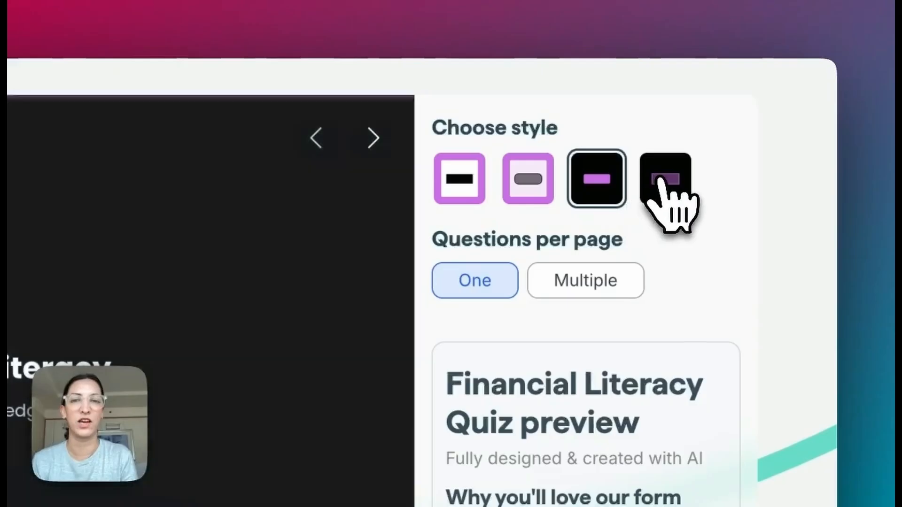
left_click(465, 188)
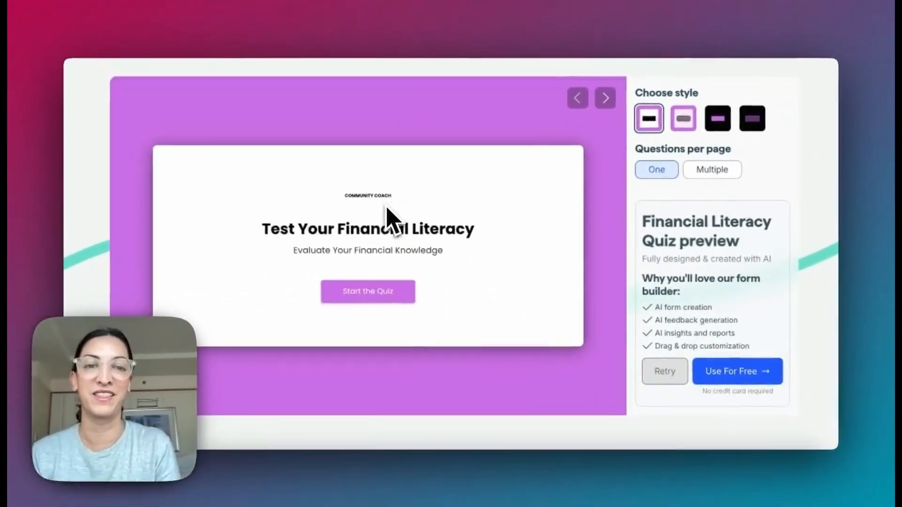
left_click(751, 118)
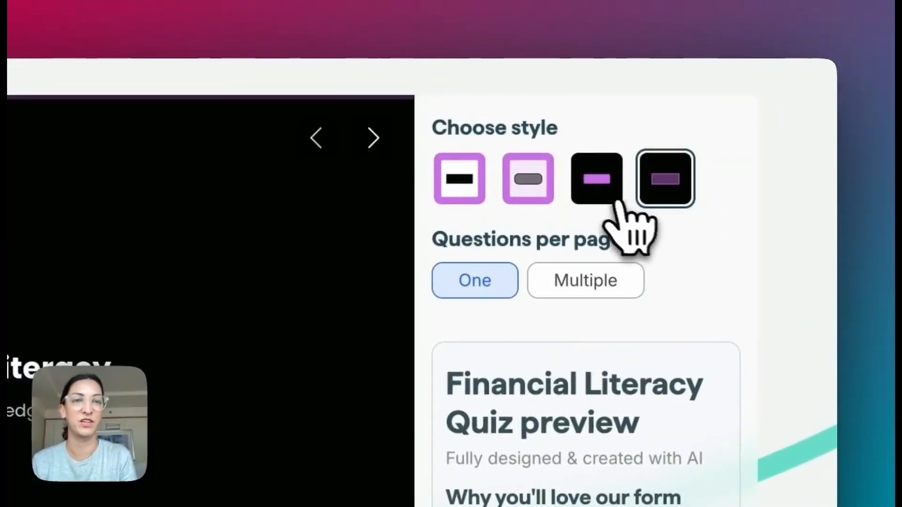
left_click(607, 197)
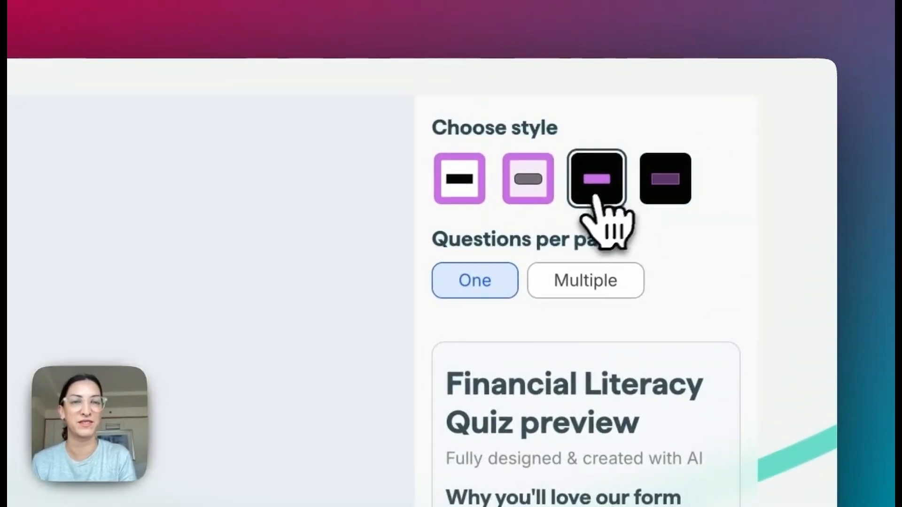
left_click(557, 287)
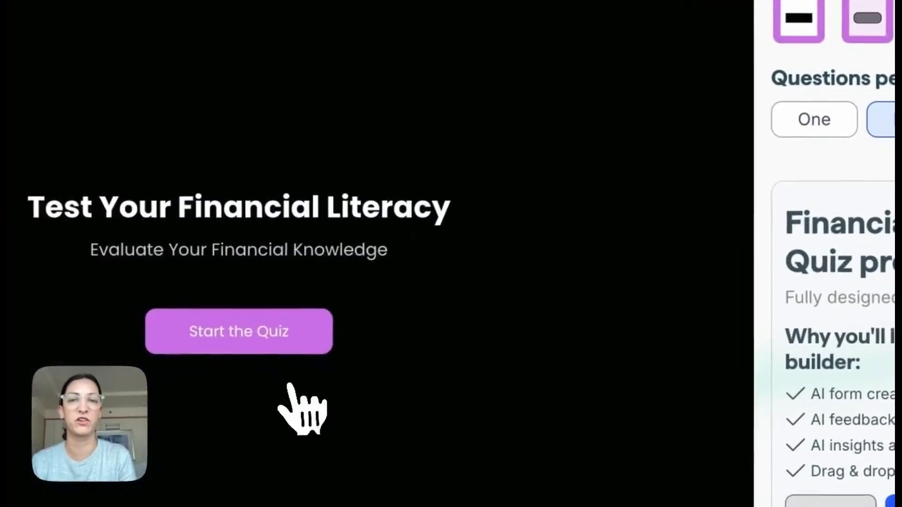
Start the restyled quiz preview and examine how several questions are laid out on one page.
left_click(281, 335)
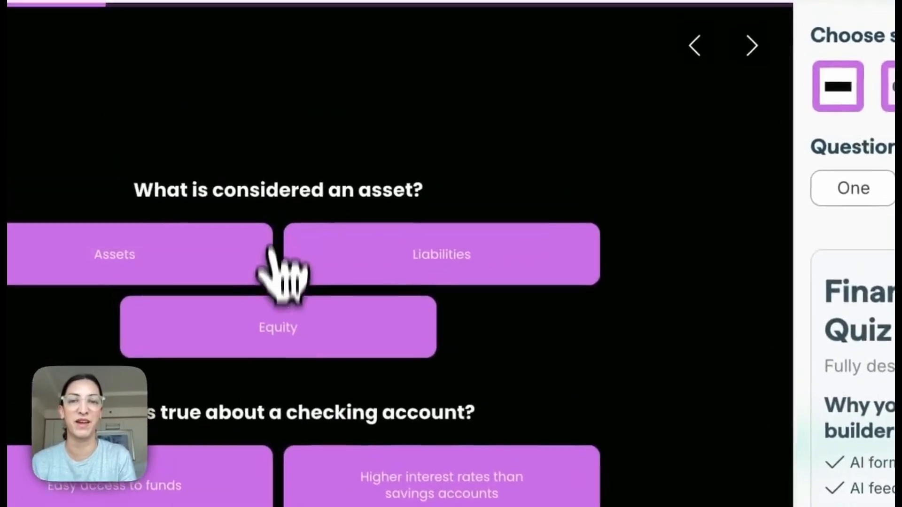
scroll(277, 282, "down", 4)
scroll(285, 324, "up", 3)
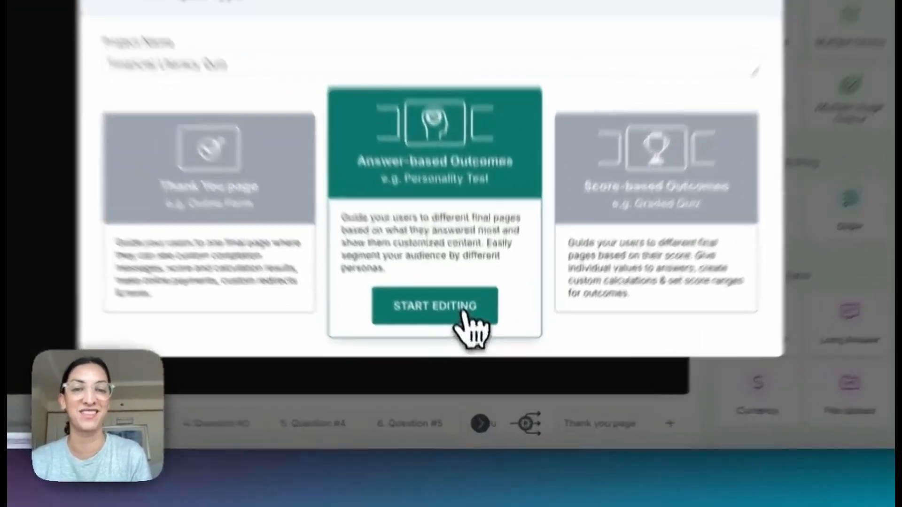
Choose Answer-based Outcomes as the outcome type for the Financial Literacy Quiz and start editing it.
left_click(463, 314)
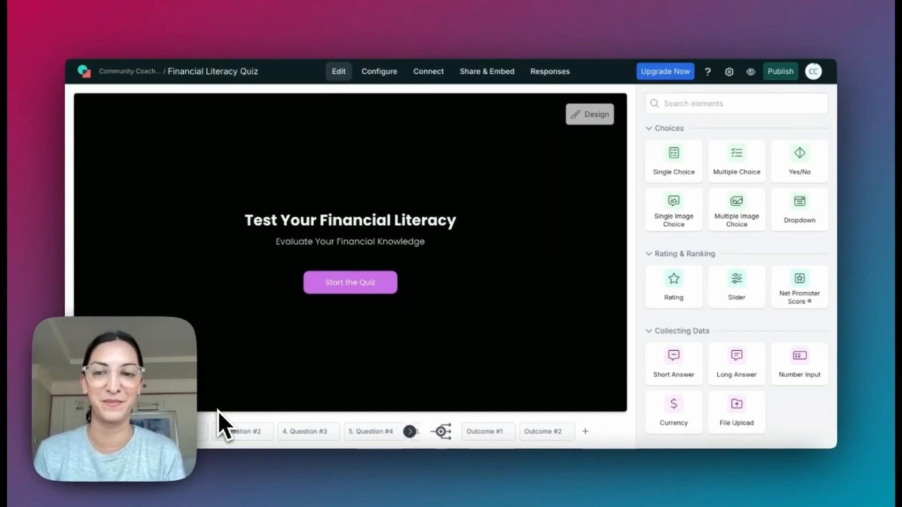
Examine the Question #1, Question #2 and Question #3 pages in the quiz editor, ending on Question #1.
left_click(204, 430)
left_click(371, 432)
left_click(244, 433)
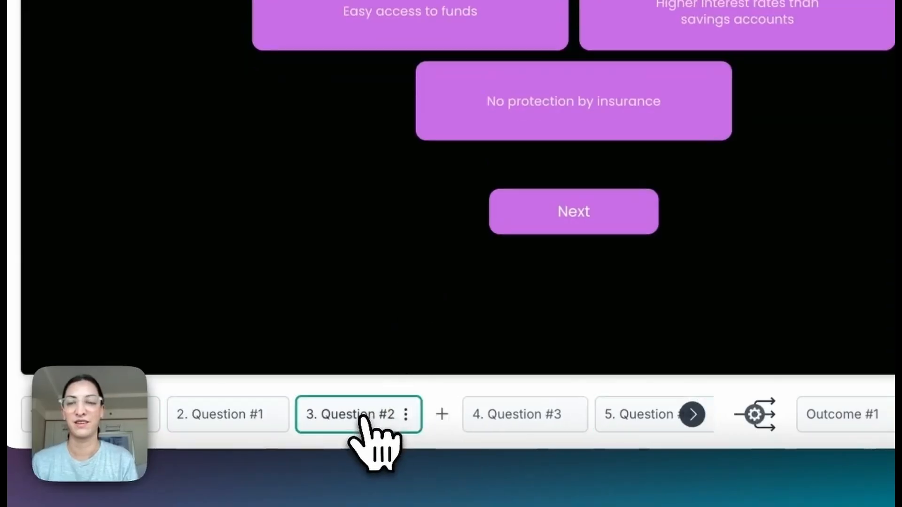
left_click(218, 413)
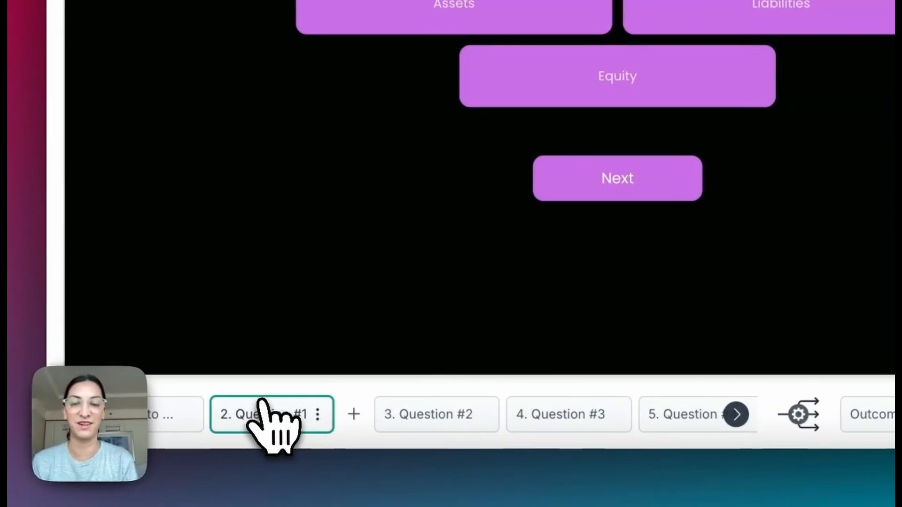
left_click(402, 414)
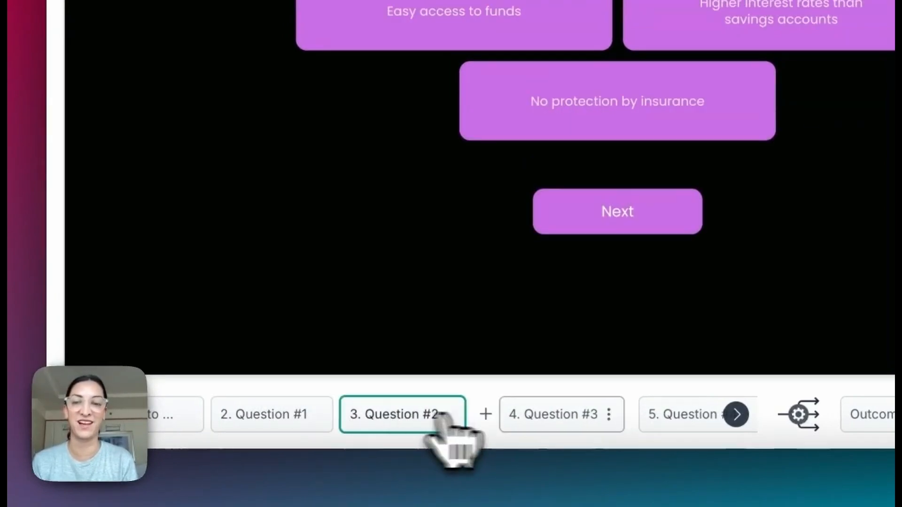
left_click(561, 421)
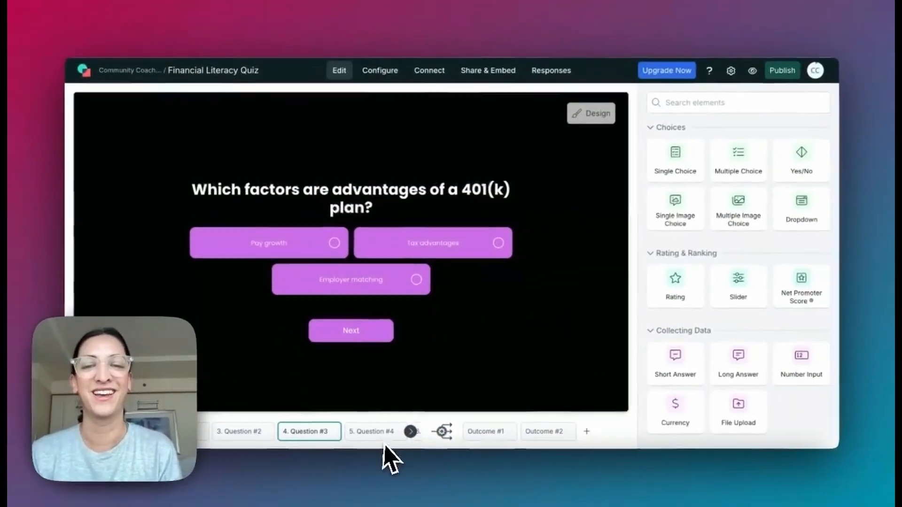
left_click(188, 432)
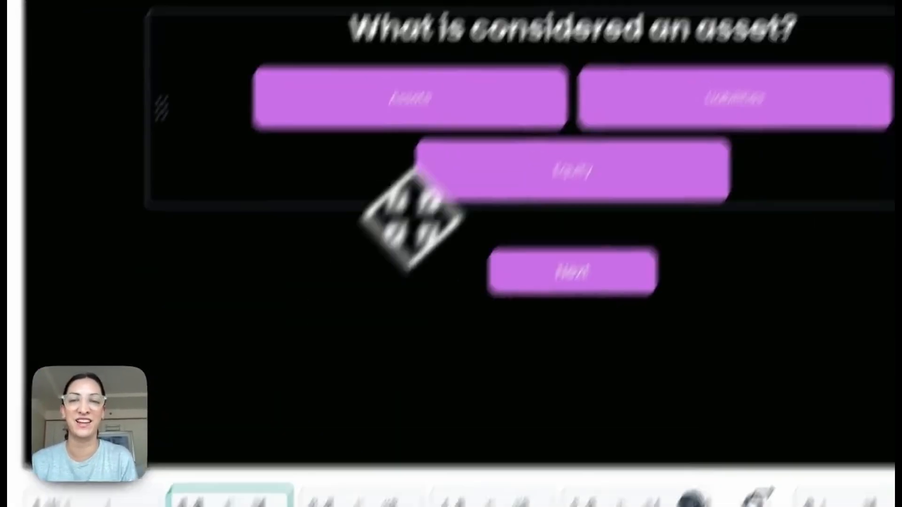
Set the answer layout of the "What is considered an asset?" question to 3 columns and turn on randomized answers.
left_click(570, 33)
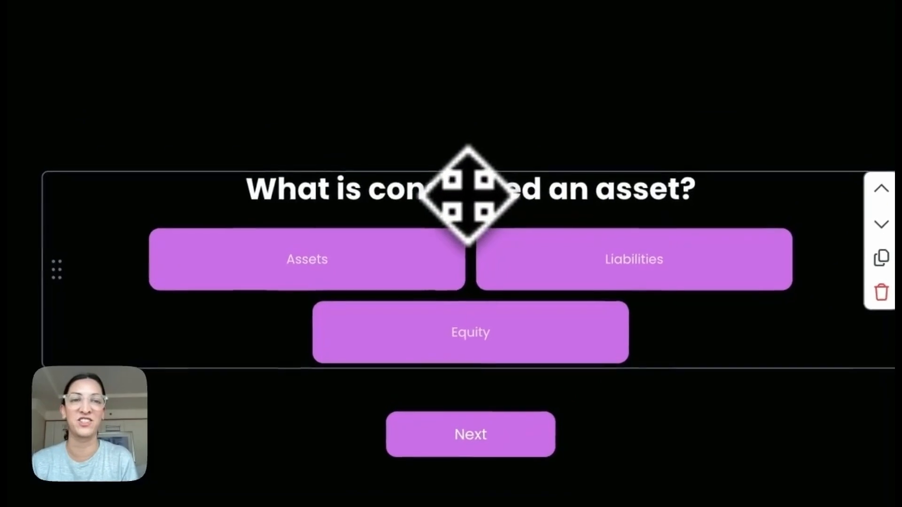
double_click(667, 265)
triple_click(667, 265)
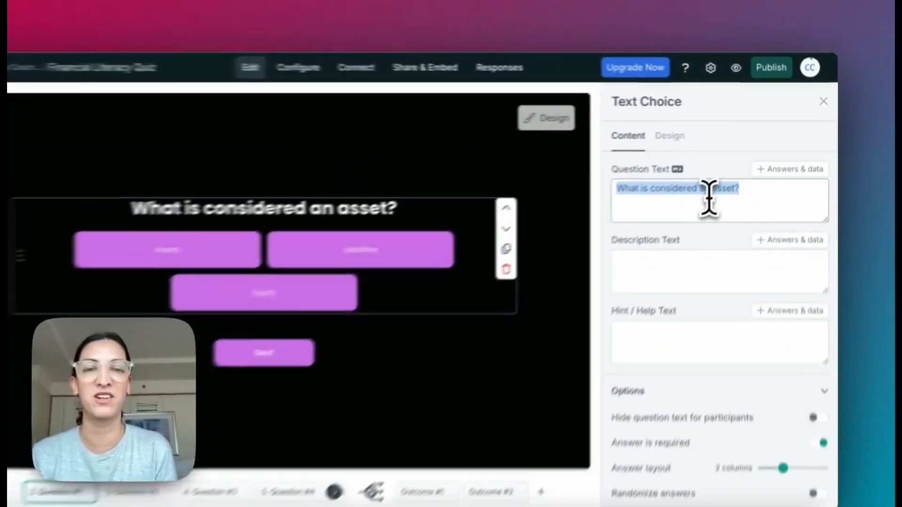
scroll(719, 259, "down", 3)
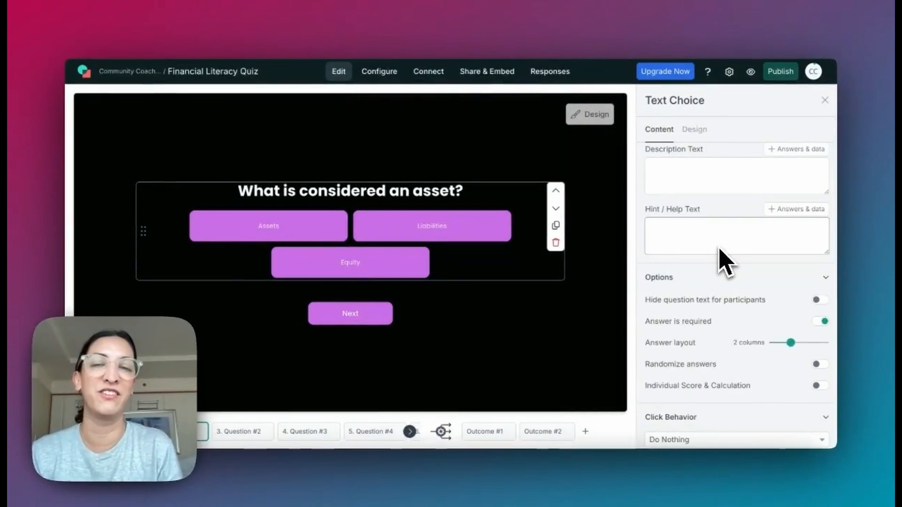
scroll(723, 264, "down", 3)
scroll(726, 263, "down", 1)
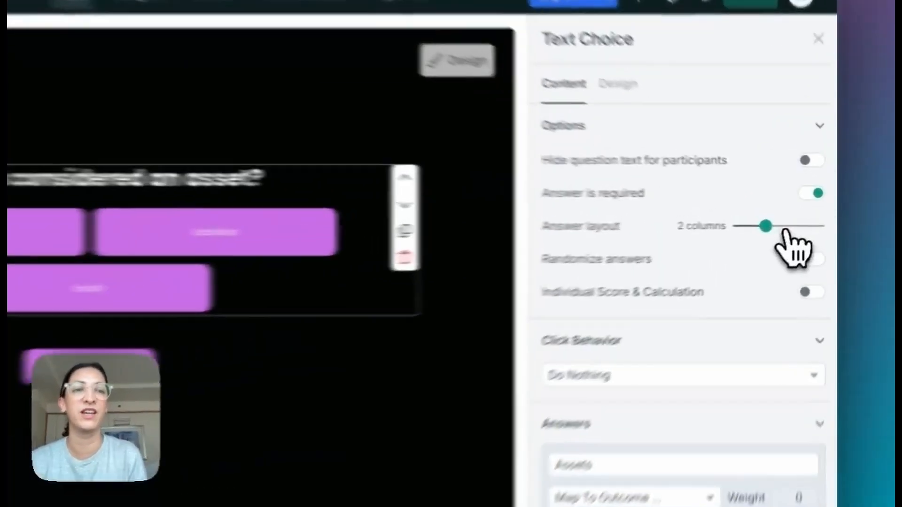
left_click(806, 222)
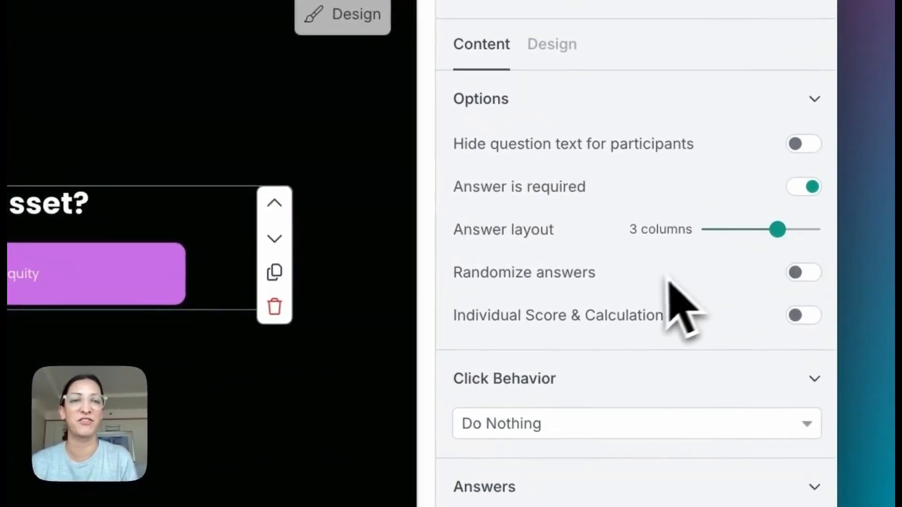
scroll(651, 289, "down", 2)
left_click(809, 242)
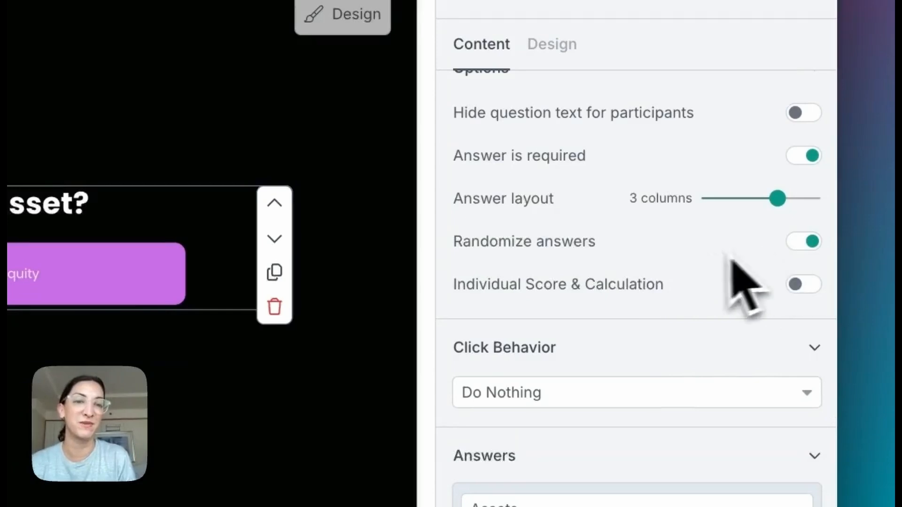
Change the type of the "What is considered an asset?" question from Text Choice to Image Choice and accept the change.
scroll(705, 263, "down", 3)
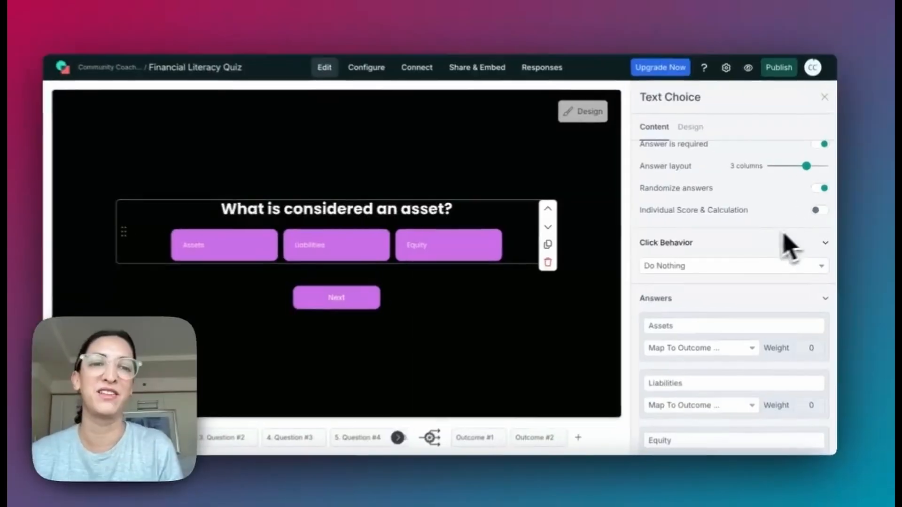
scroll(791, 246, "down", 5)
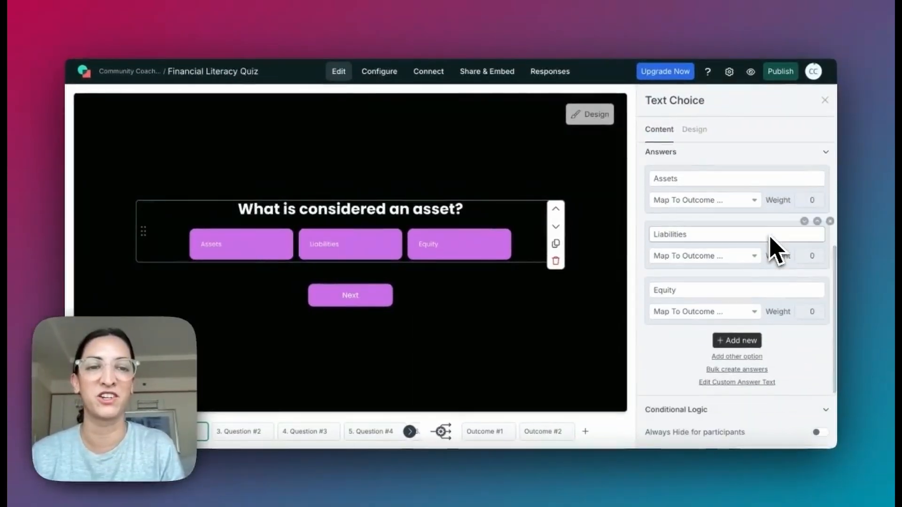
scroll(771, 242, "down", 3)
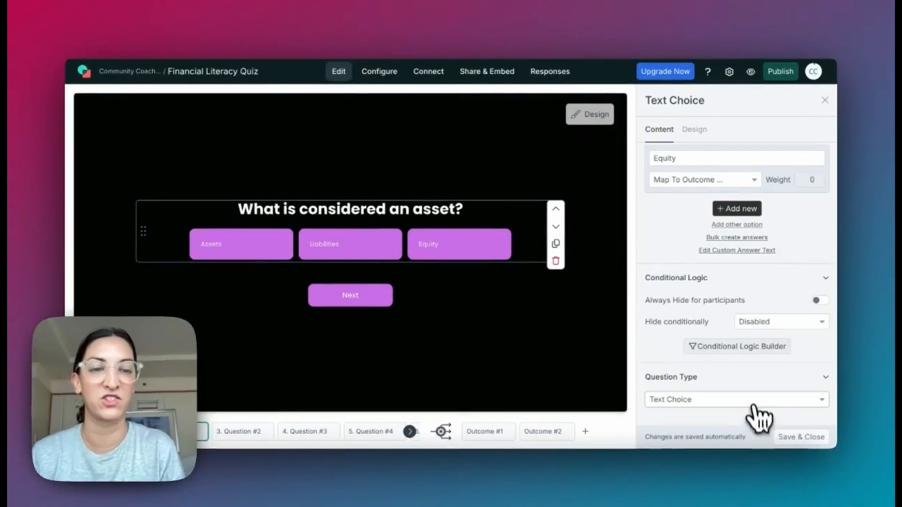
left_click(753, 403)
left_click(715, 433)
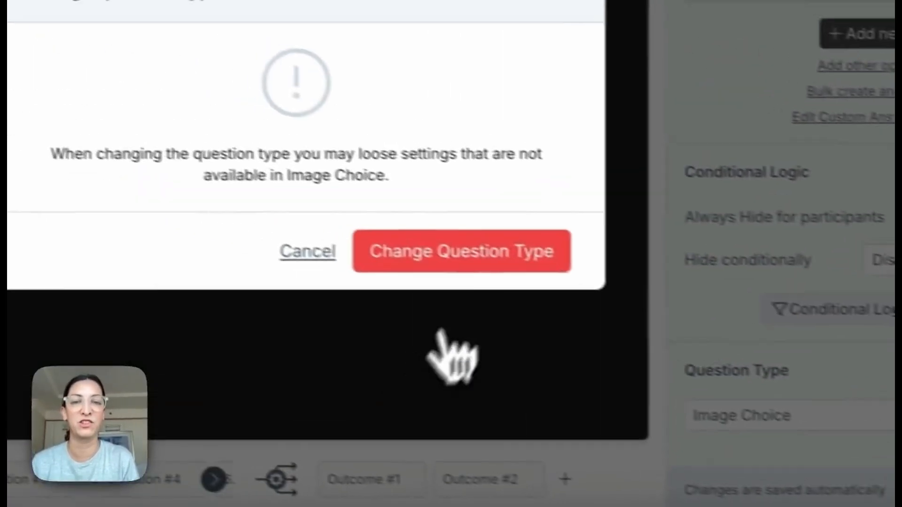
left_click(230, 186)
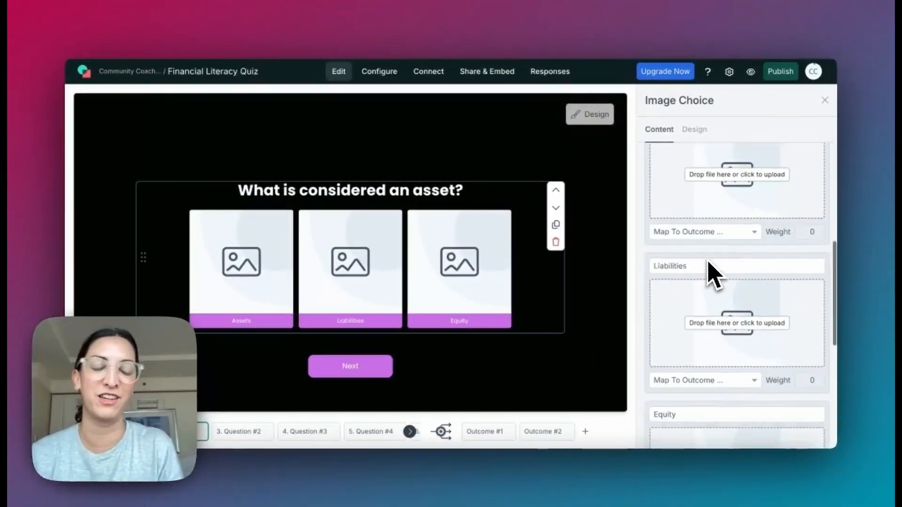
scroll(712, 277, "down", 8)
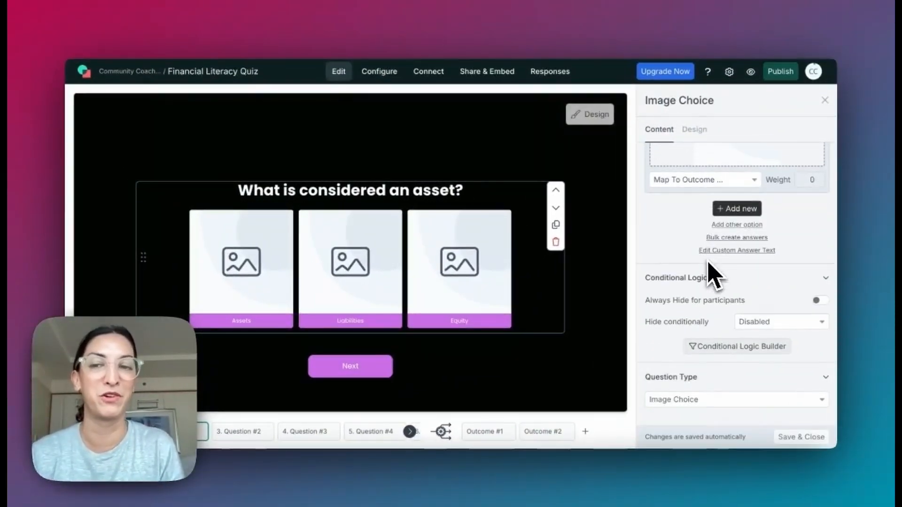
Rename the Outcome #1 page as "Beginner member".
left_click(263, 433)
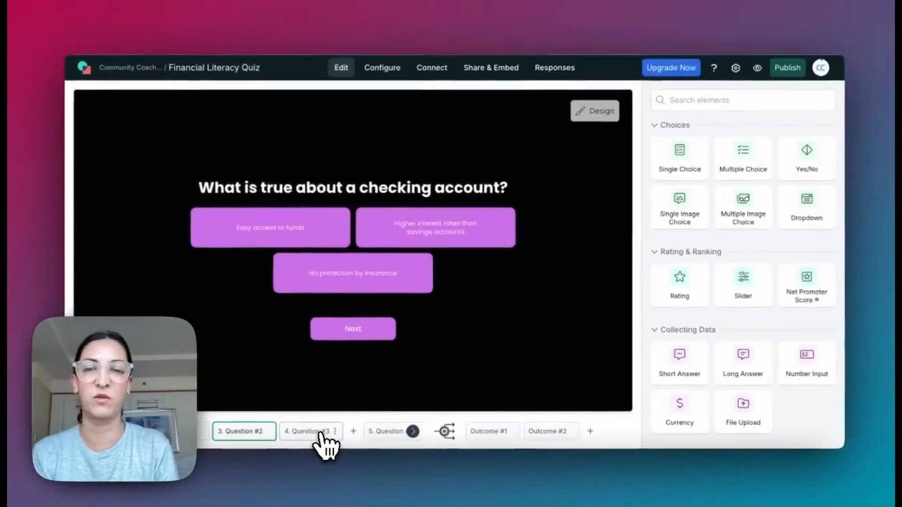
left_click(287, 416)
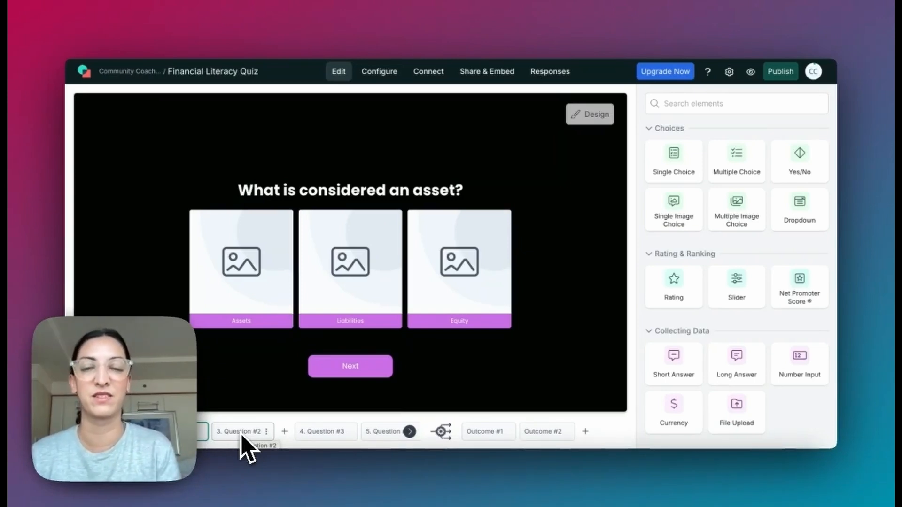
left_click(487, 431)
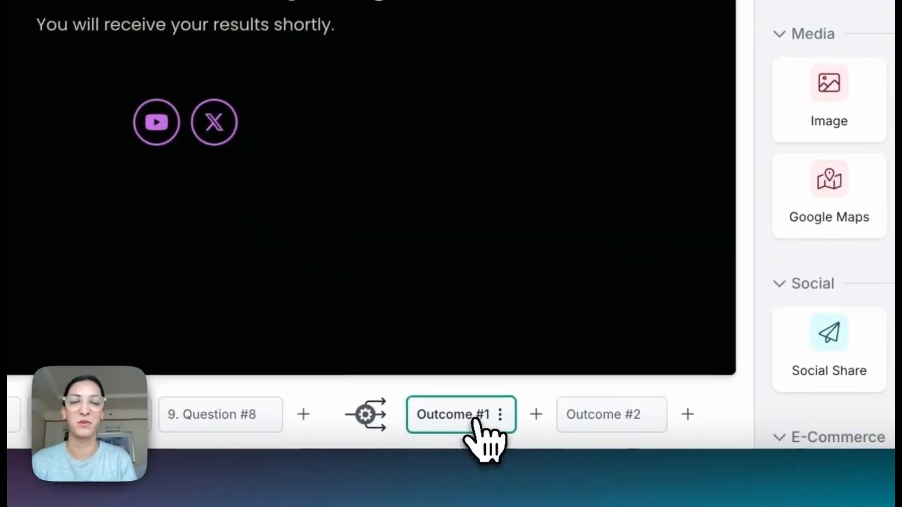
left_click(476, 420)
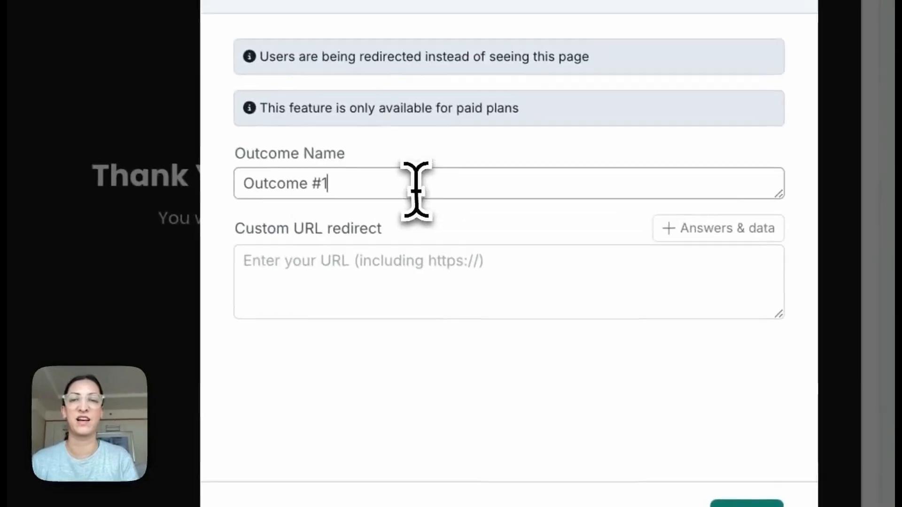
triple_click(416, 190)
type("Beginner m")
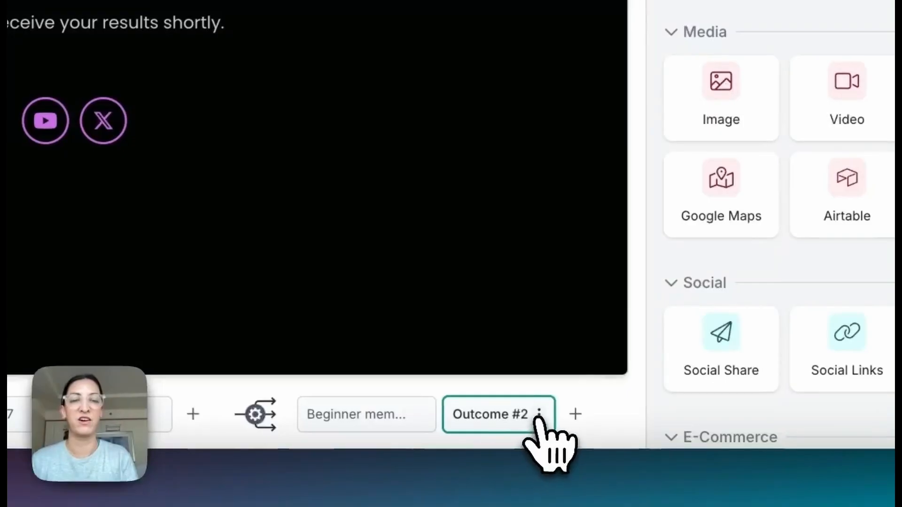
Rename the Outcome #2 page as "Expert member" and save its properties.
left_click(583, 432)
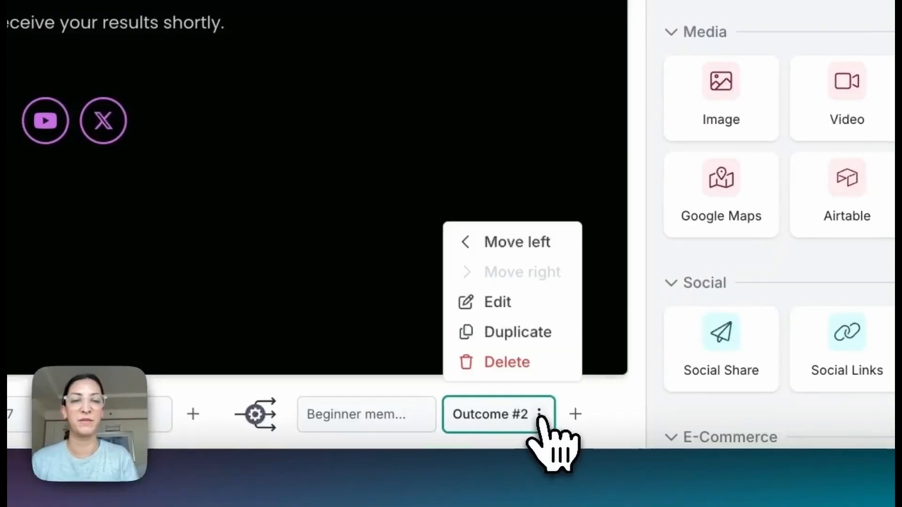
left_click(498, 302)
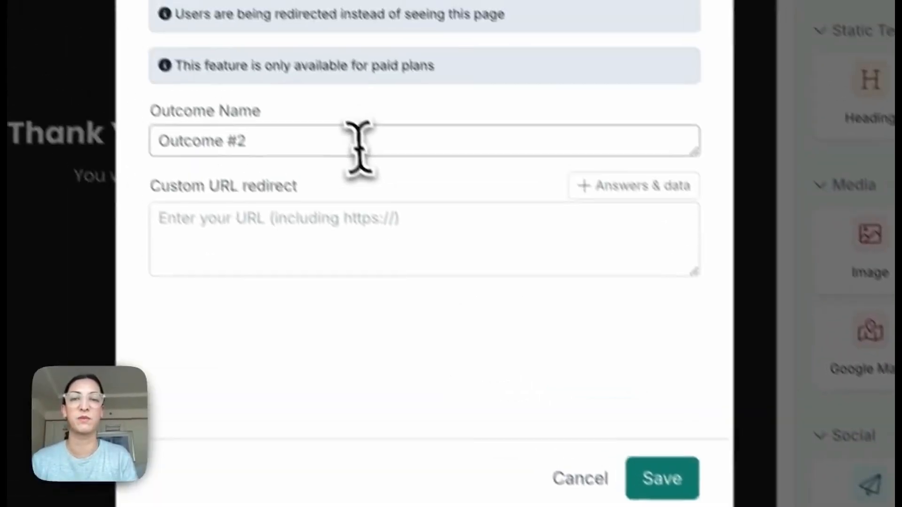
triple_click(383, 174)
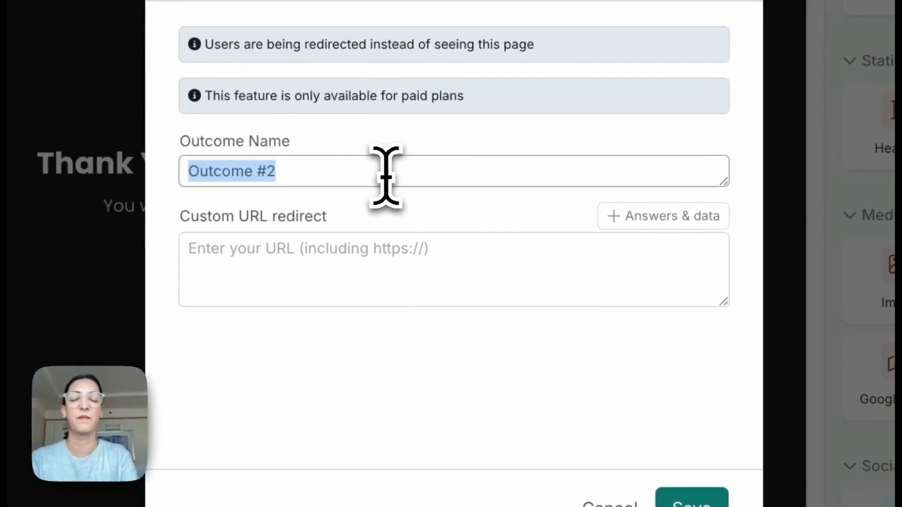
type("Expert mem")
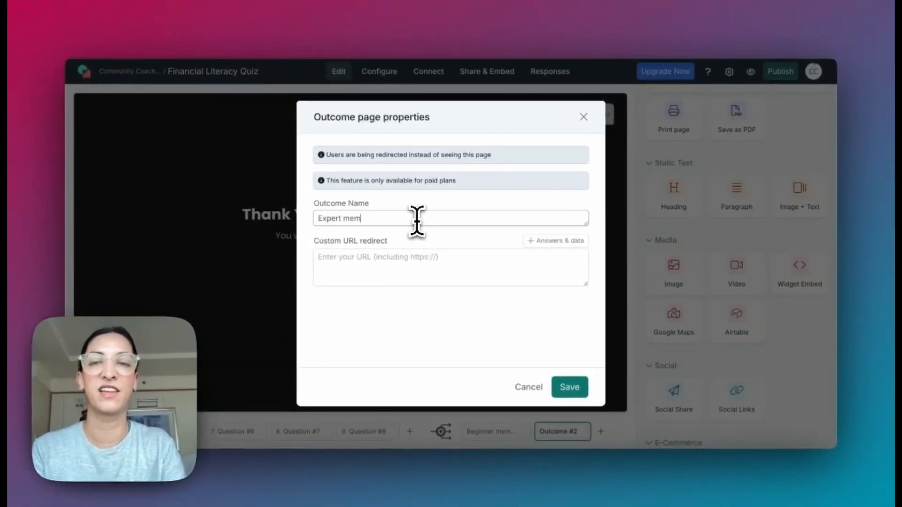
type("ber")
left_click(570, 387)
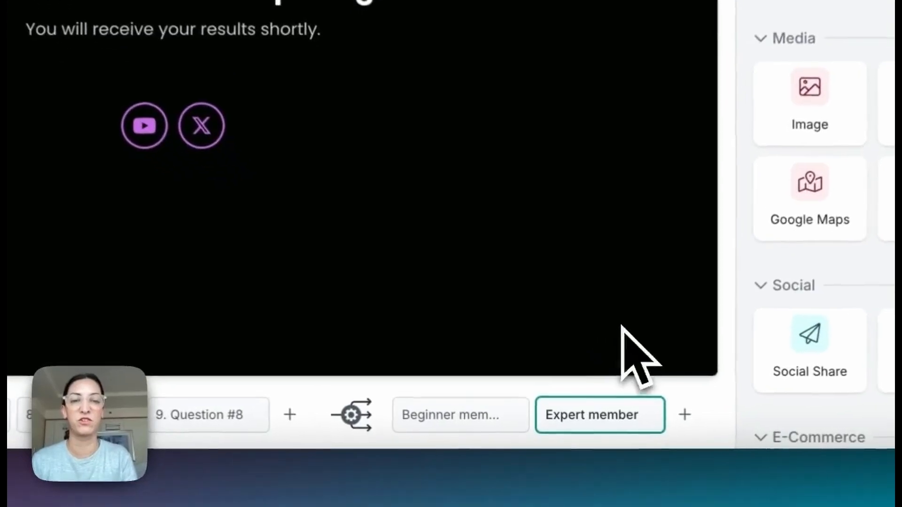
Append to the beginner outcome heading: "Here are the best resources to help you level up and move towards your goal of becoming an expert in financial literacy.".
left_click(426, 417)
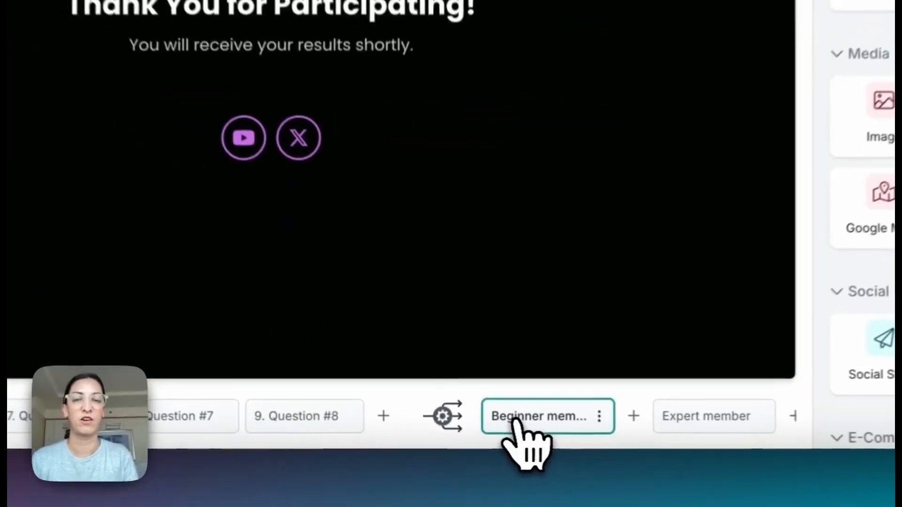
left_click(413, 28)
triple_click(550, 230)
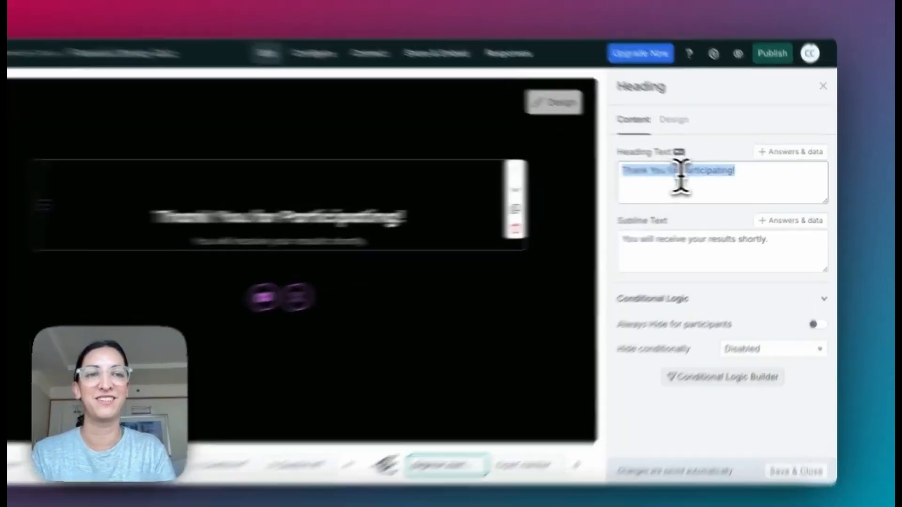
left_click(748, 177)
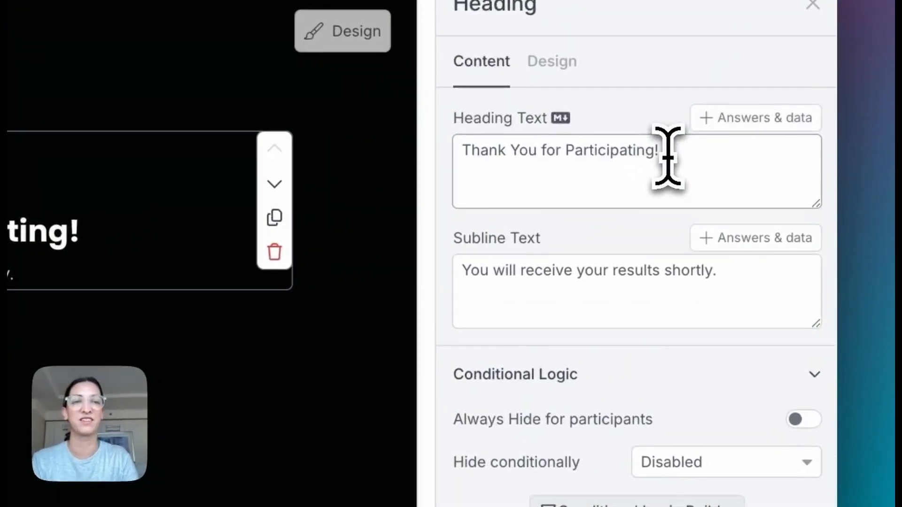
key("Return")
type("Here are the best resources to help you level up and move towards your goal of becoming an expert in financial literacy.")
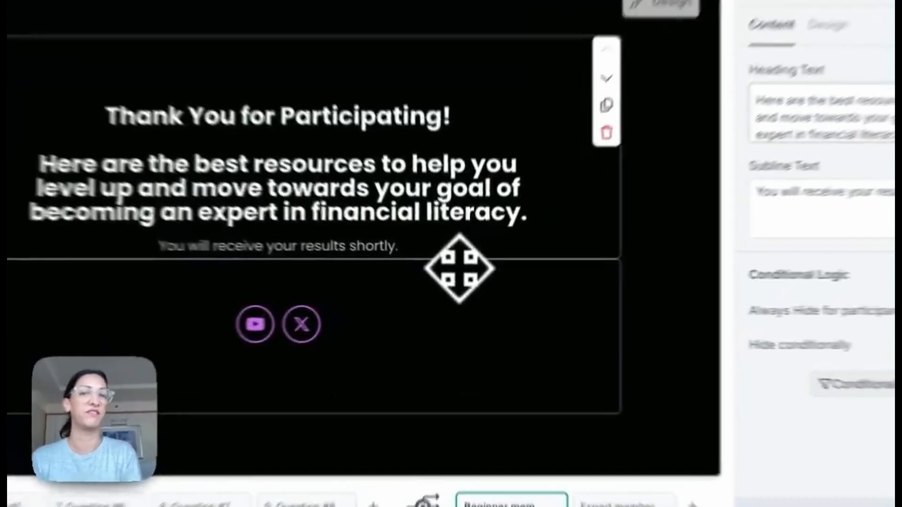
Replace the subline text under the beginner outcome's thank-you heading with "Links".
left_click(467, 284)
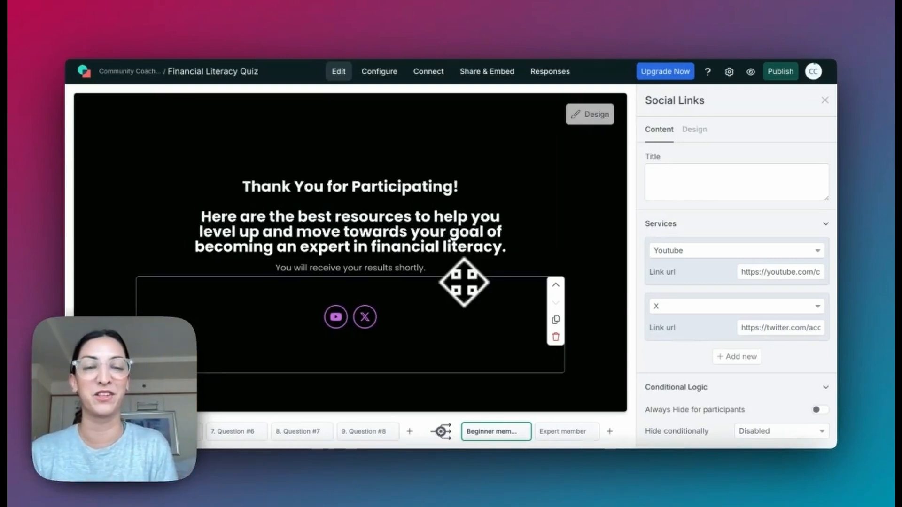
left_click(426, 271)
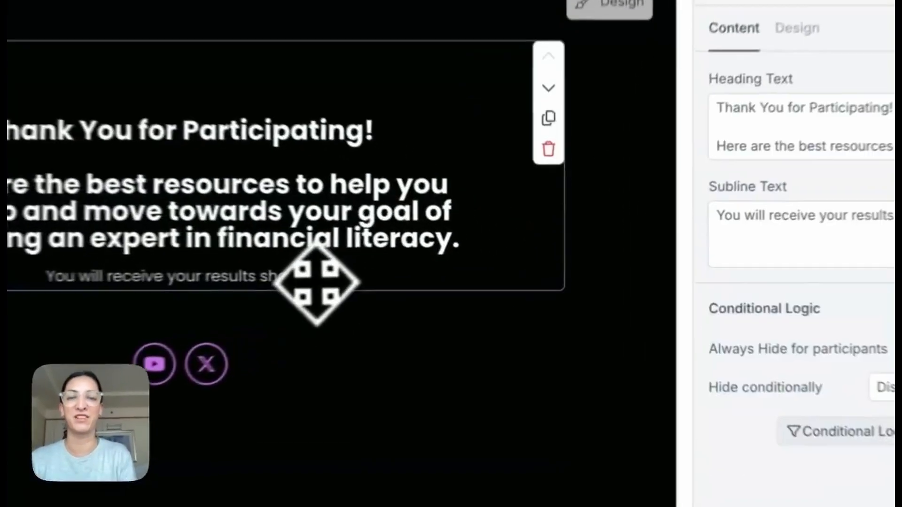
triple_click(791, 217)
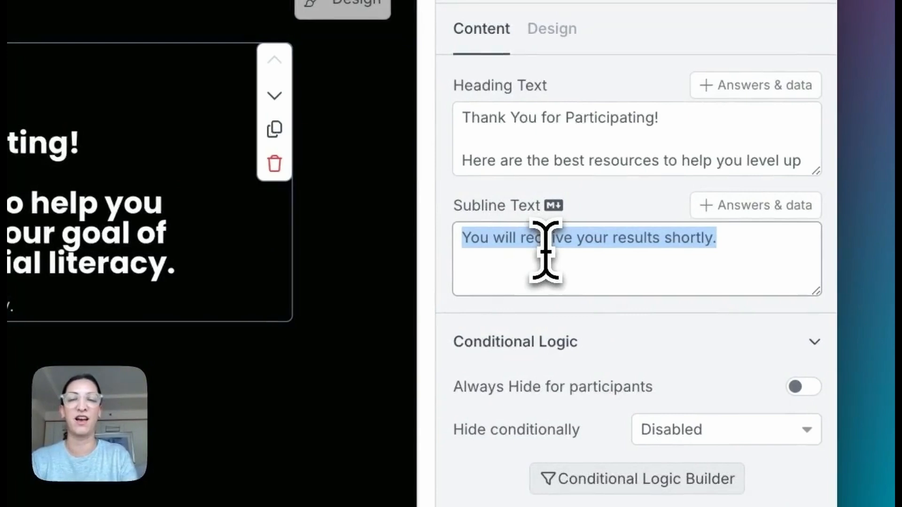
type("Links")
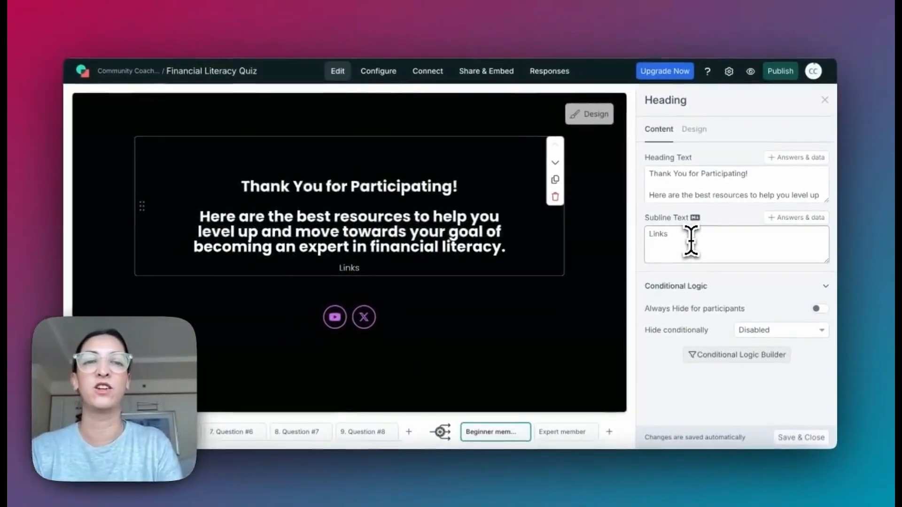
key("Return")
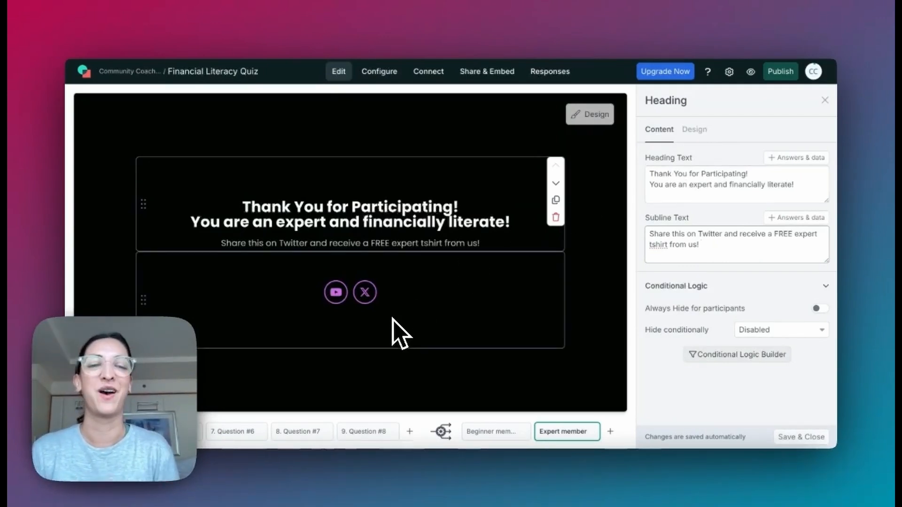
Set the expert outcome's social links to Linkedin and TikTok, and add a third link for Instagram.
left_click(402, 334)
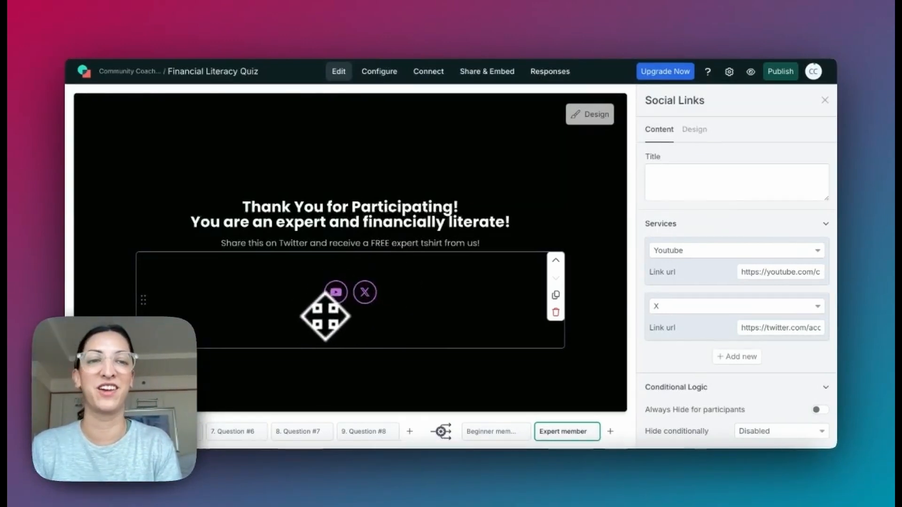
left_click(792, 253)
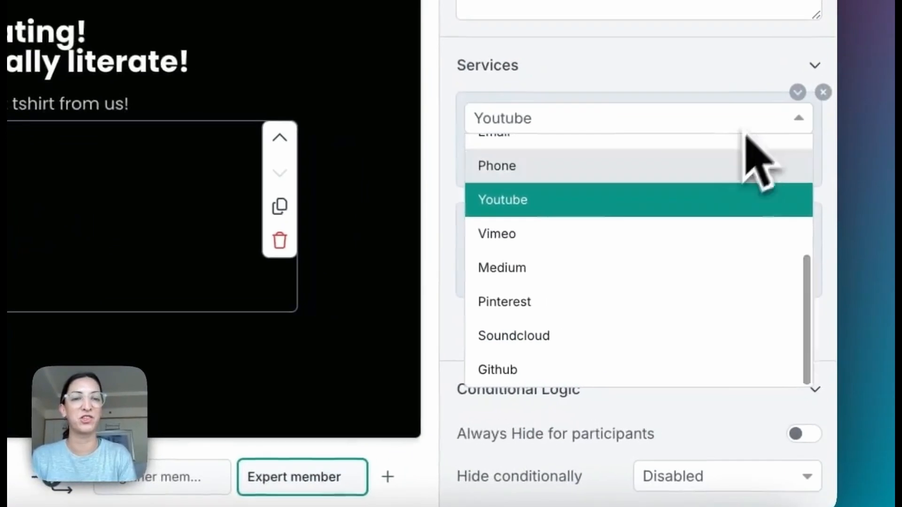
scroll(750, 328, "up", 3)
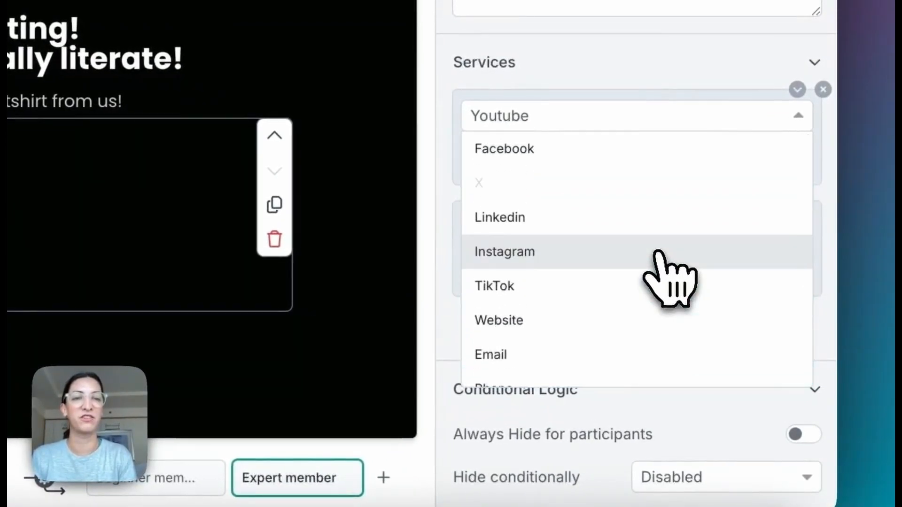
scroll(656, 256, "down", 2)
left_click(624, 181)
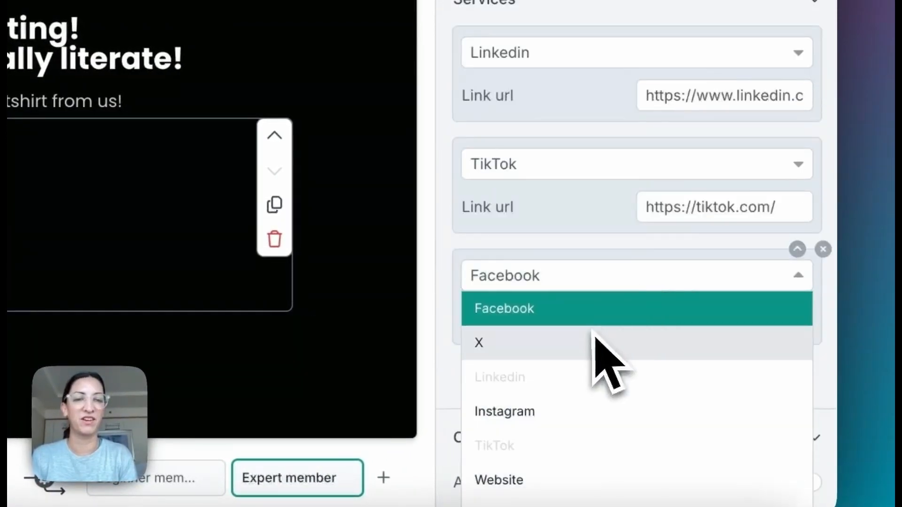
left_click(592, 410)
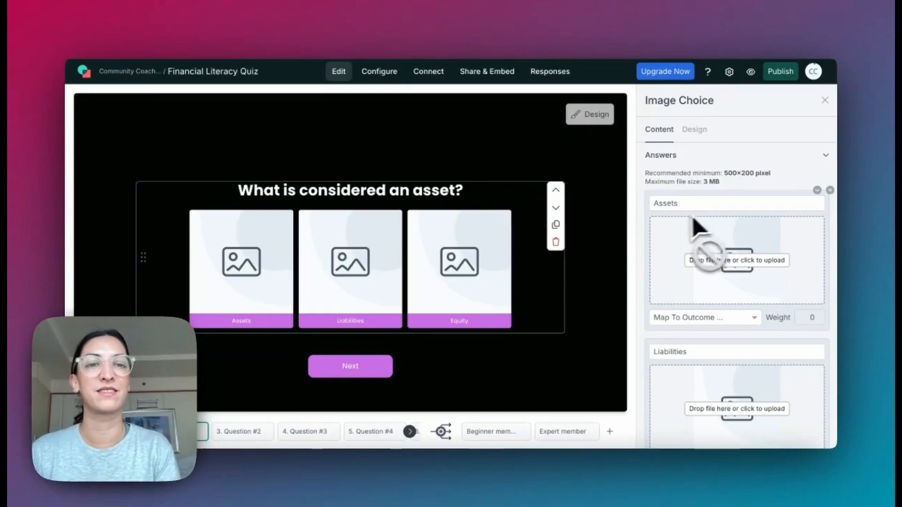
Map the Assets answer of the "What is considered an asset?" question to the Expert Member outcome.
left_click(476, 213)
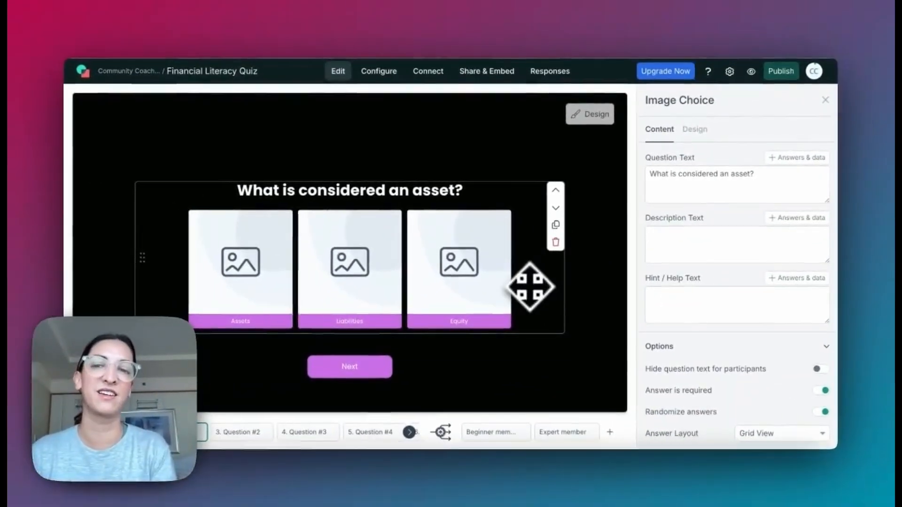
left_click(364, 436)
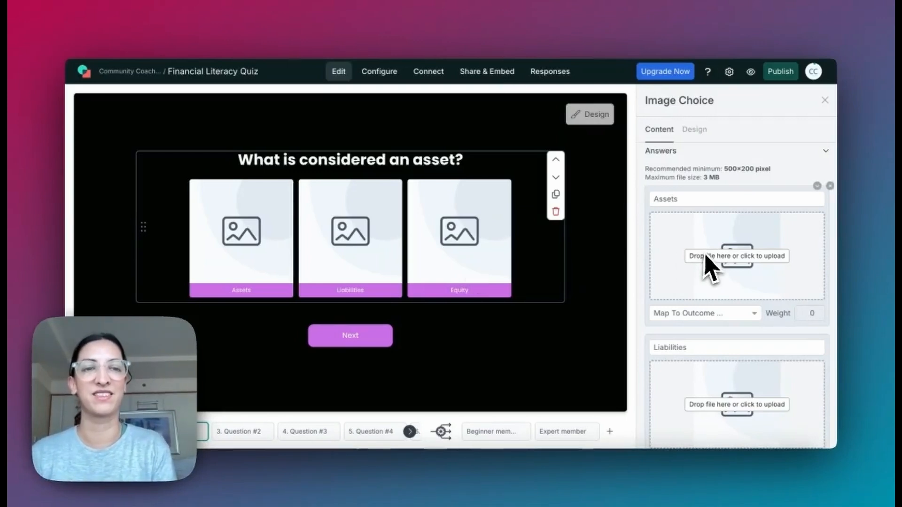
scroll(729, 268, "up", 5)
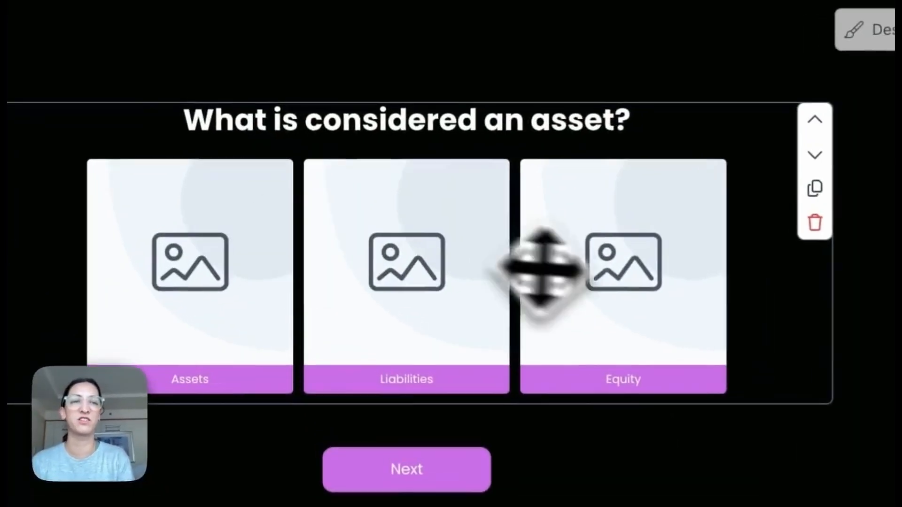
scroll(634, 254, "down", 3)
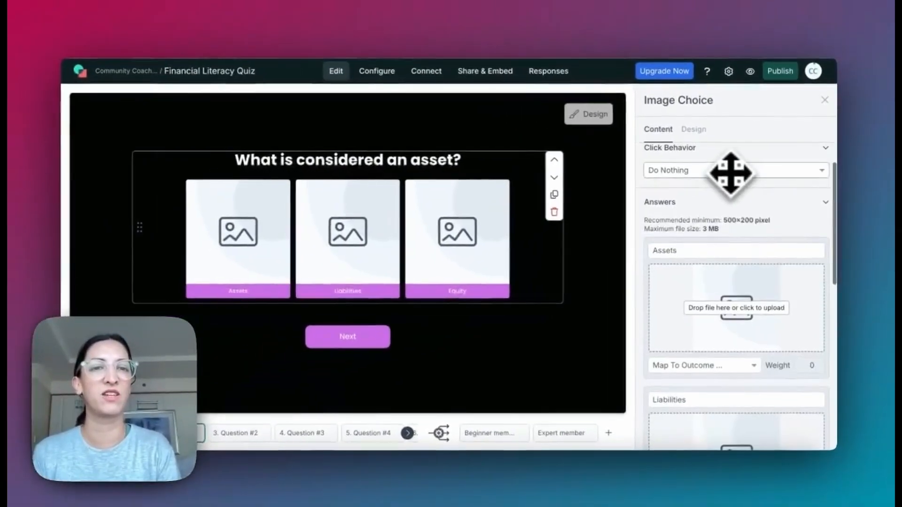
scroll(730, 174, "down", 2)
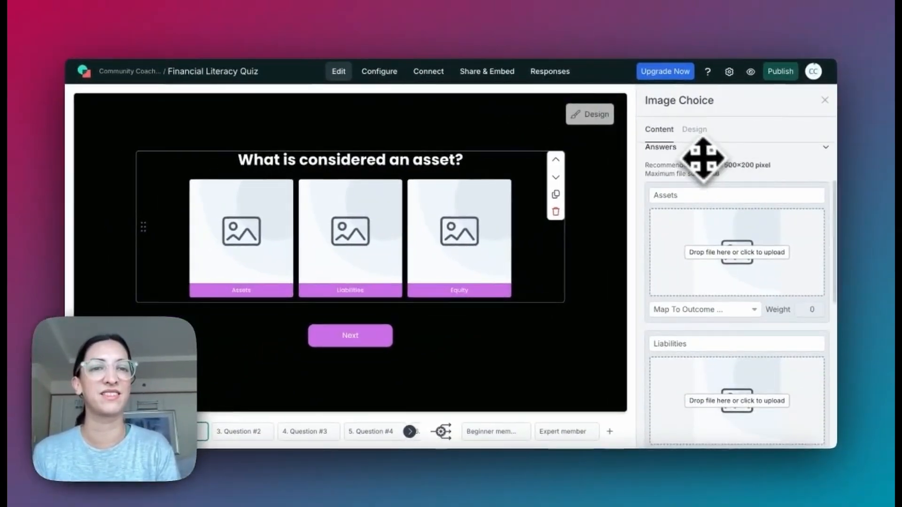
scroll(710, 194, "down", 2)
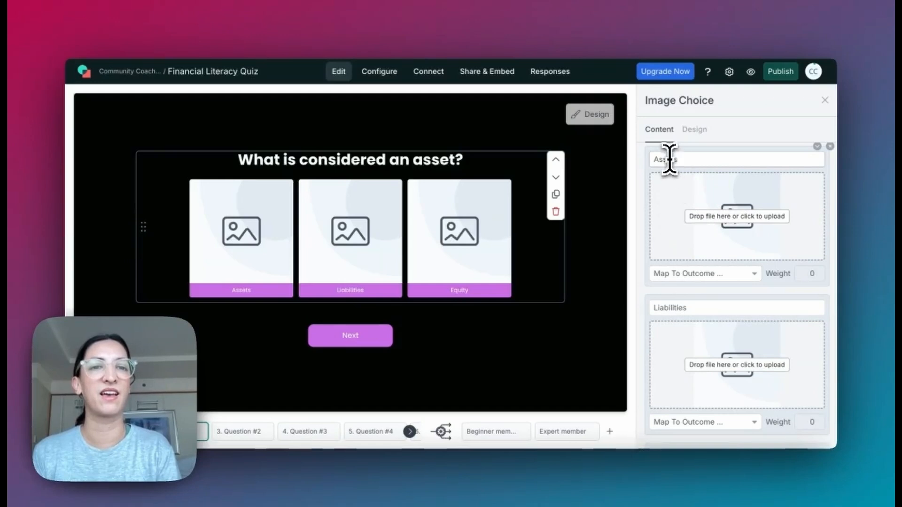
double_click(669, 159)
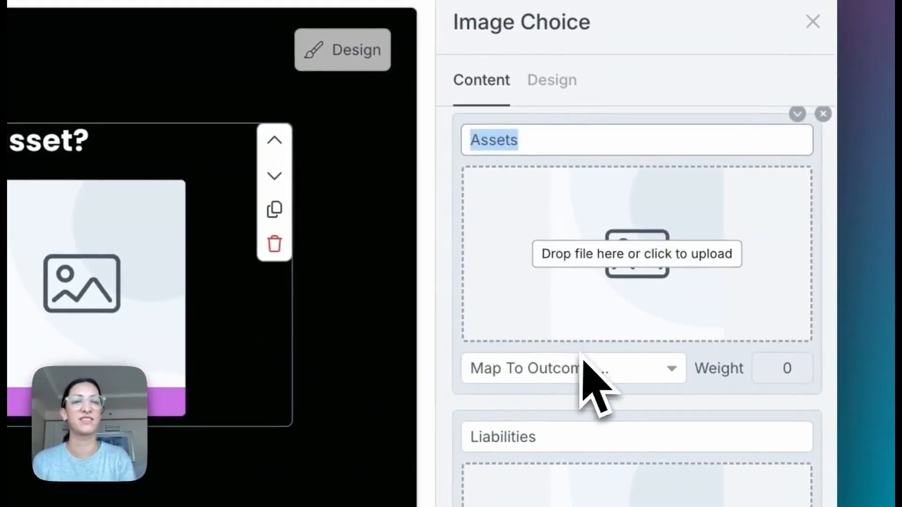
scroll(593, 374, "up", 2)
scroll(599, 388, "down", 1)
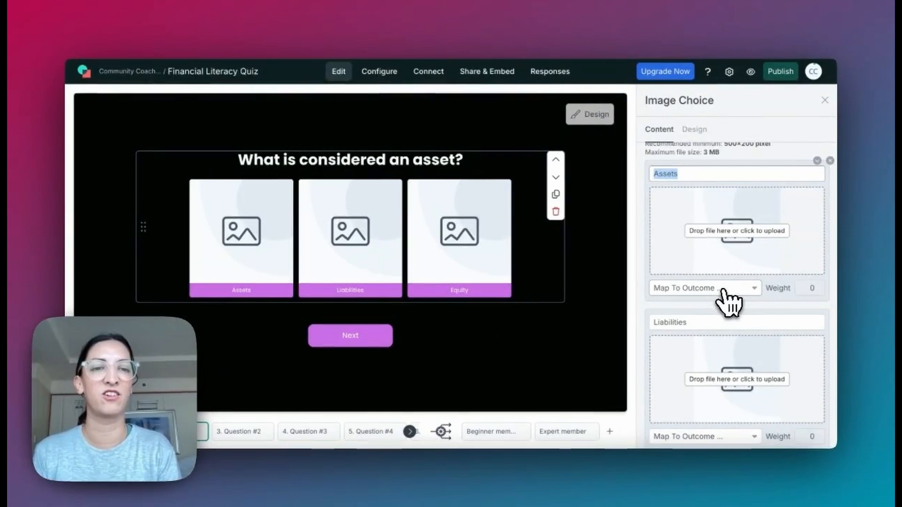
left_click(724, 289)
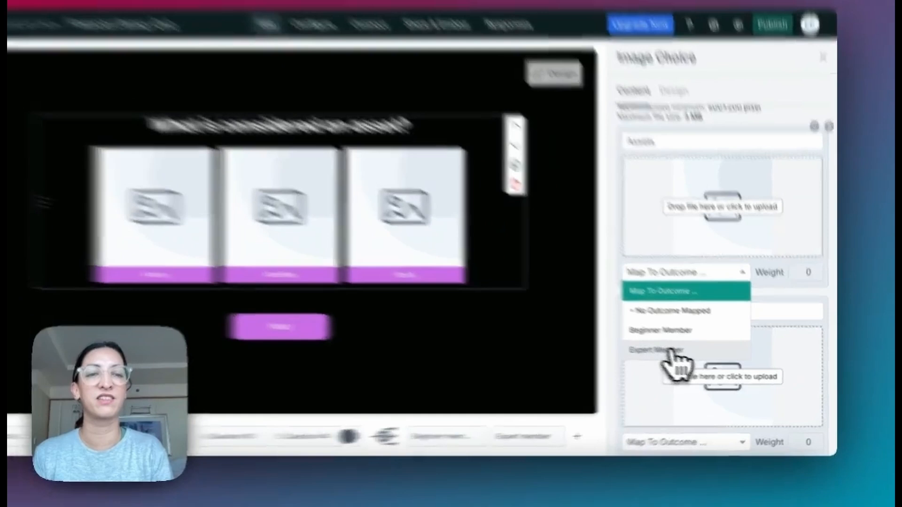
left_click(677, 356)
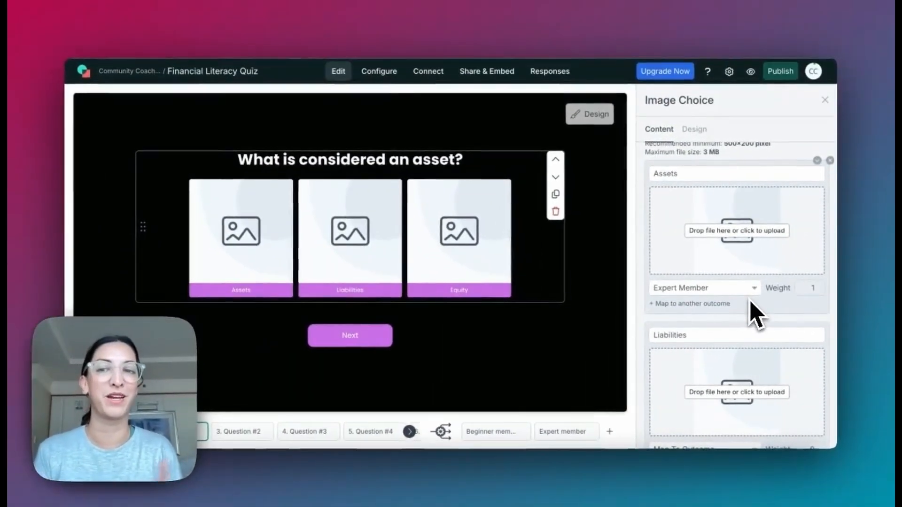
Map the Liabilities and Equity answers of the asset question to the Beginner Member outcome.
scroll(752, 319, "up", 1)
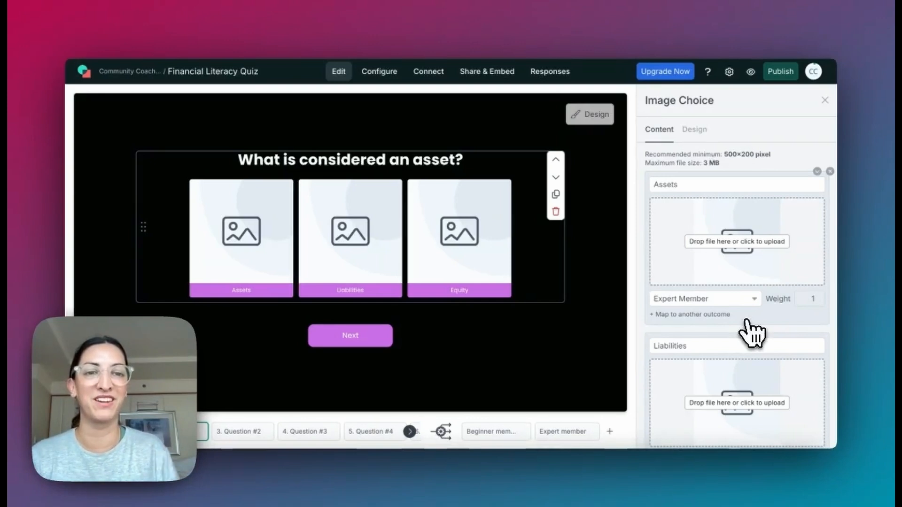
scroll(751, 331, "down", 3)
left_click(721, 352)
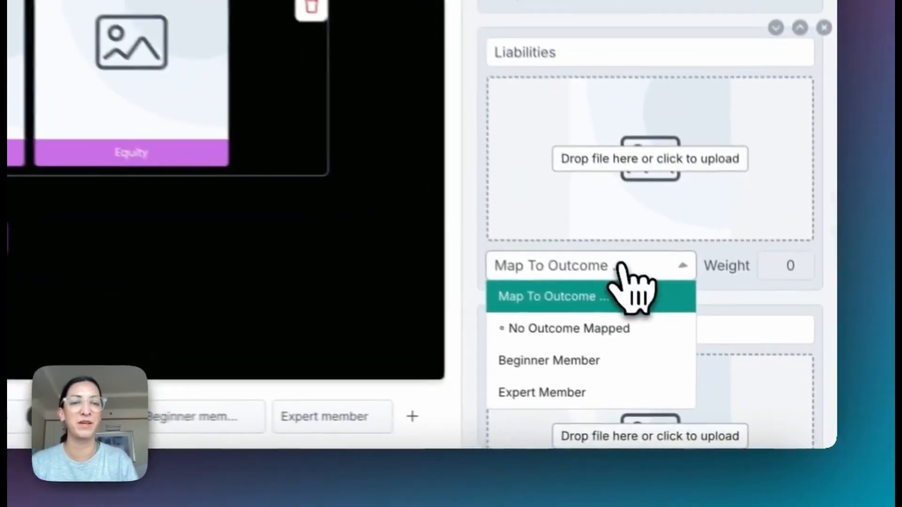
left_click(582, 362)
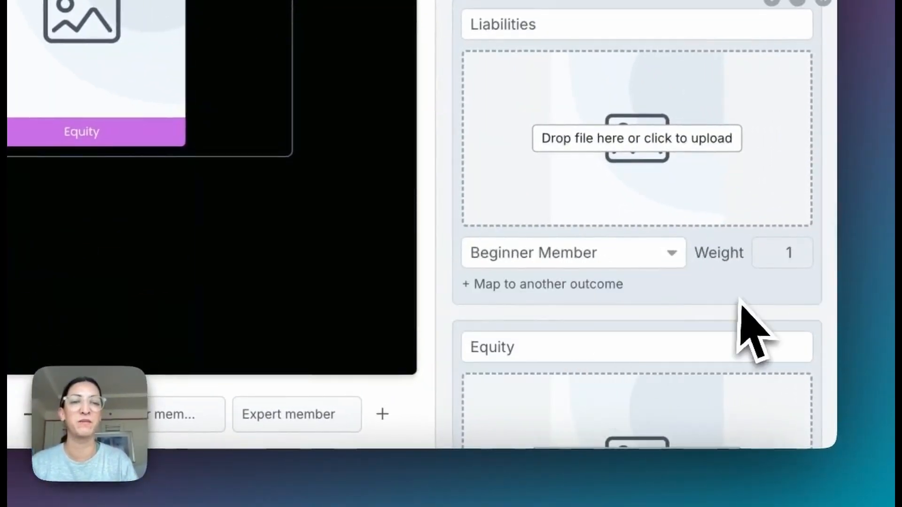
scroll(729, 292, "down", 6)
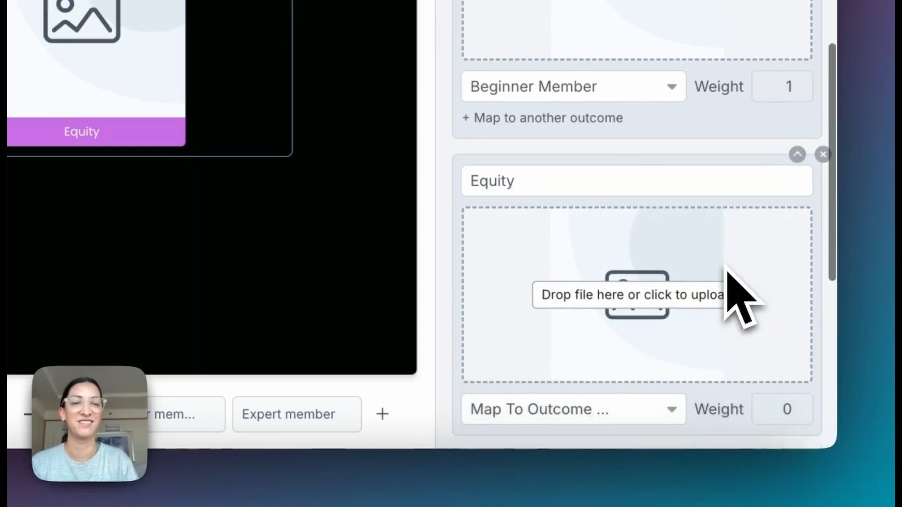
left_click(600, 302)
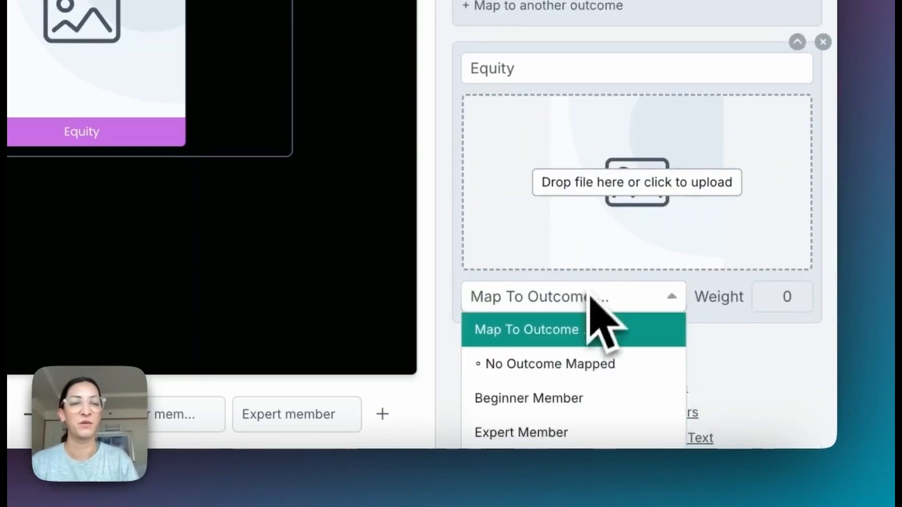
left_click(566, 412)
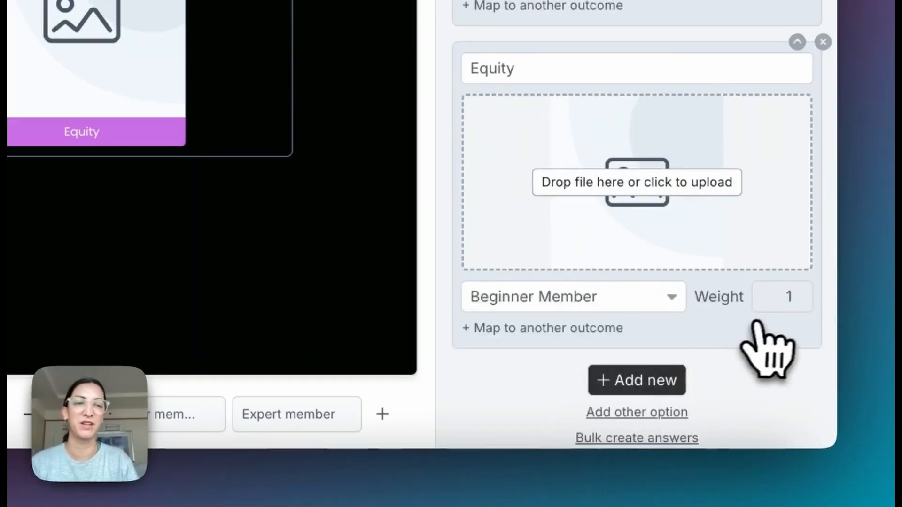
Review the outcome mappings of all three answers in the asset question.
scroll(775, 122, "up", 5)
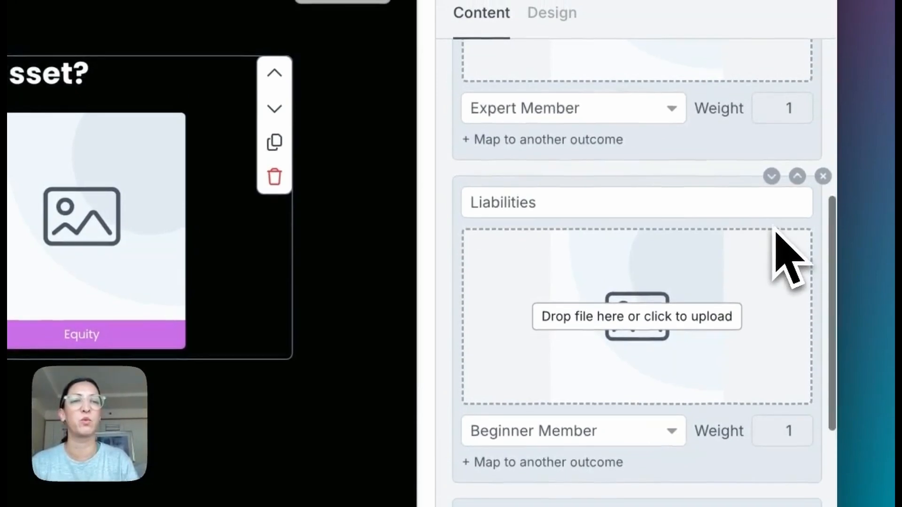
scroll(775, 230, "up", 2)
scroll(795, 211, "down", 5)
scroll(796, 212, "up", 6)
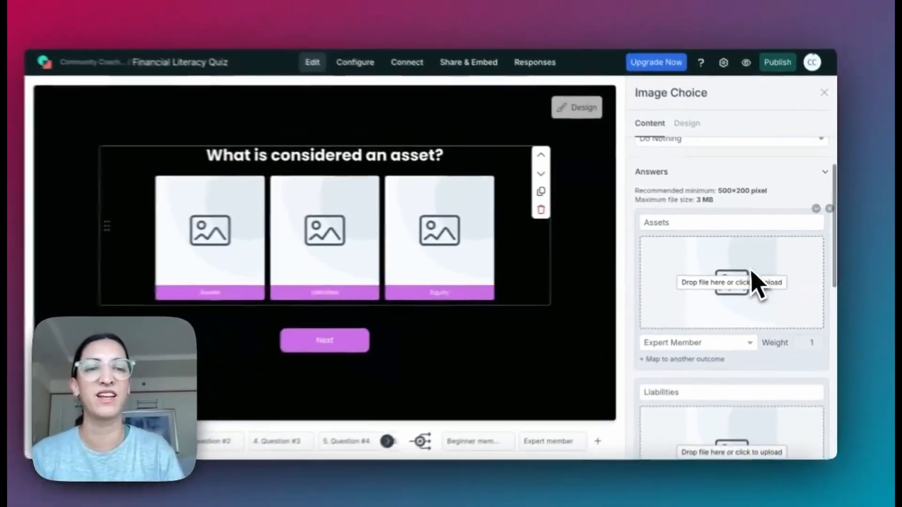
scroll(754, 282, "down", 7)
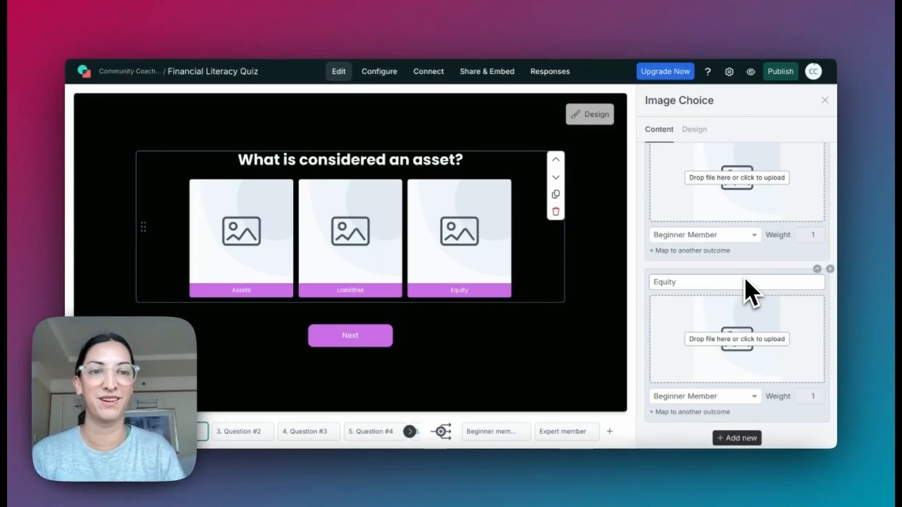
Examine the answer mapping settings of the checking account question on Question #2, and view the Question #5 page.
left_click(243, 432)
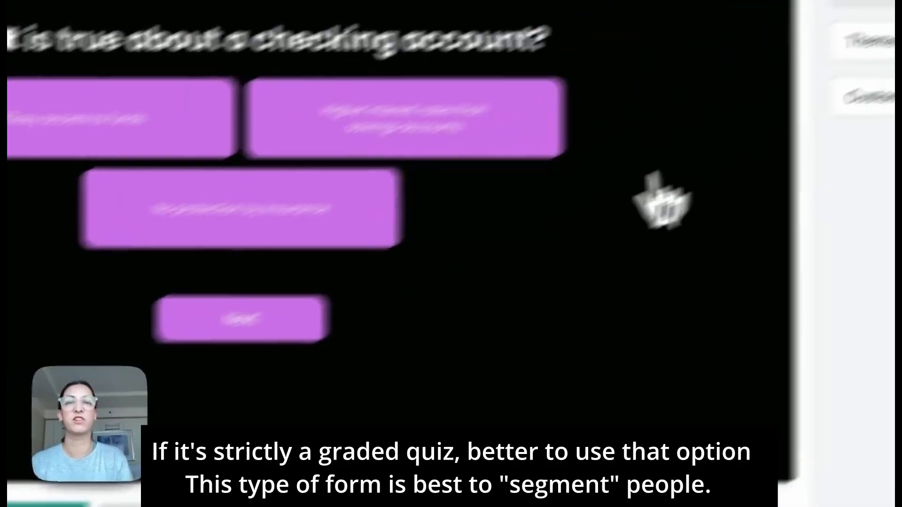
left_click(437, 136)
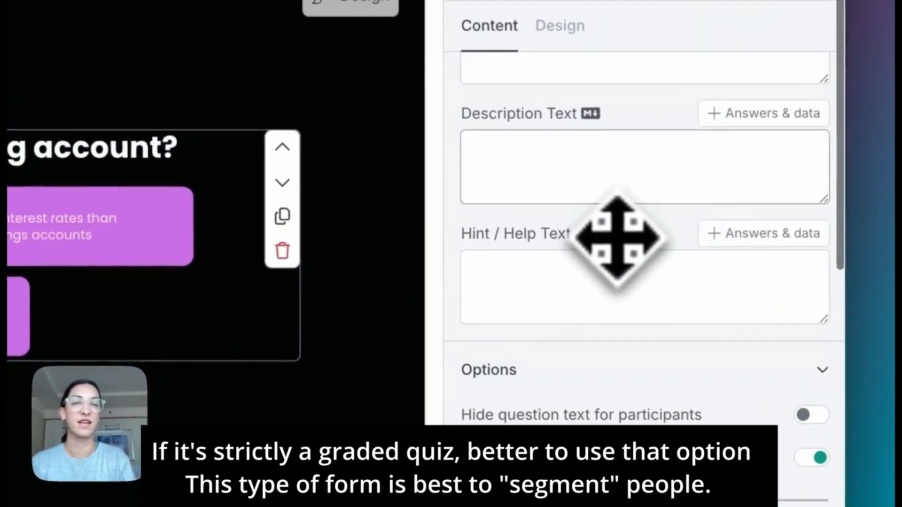
scroll(618, 240, "down", 3)
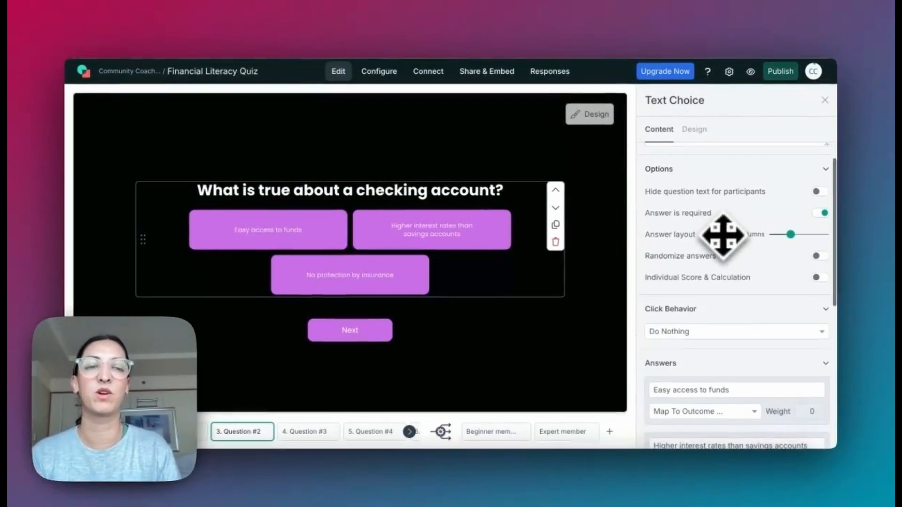
scroll(723, 235, "down", 3)
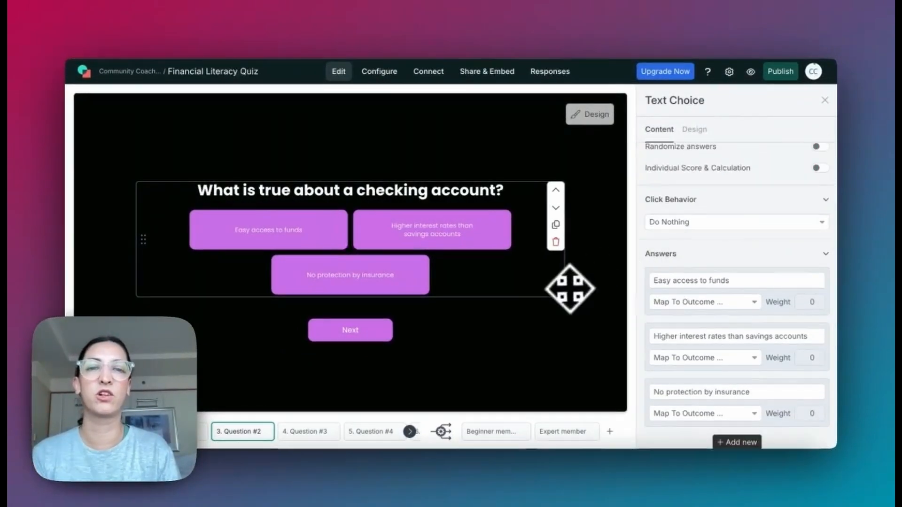
scroll(721, 312, "down", 2)
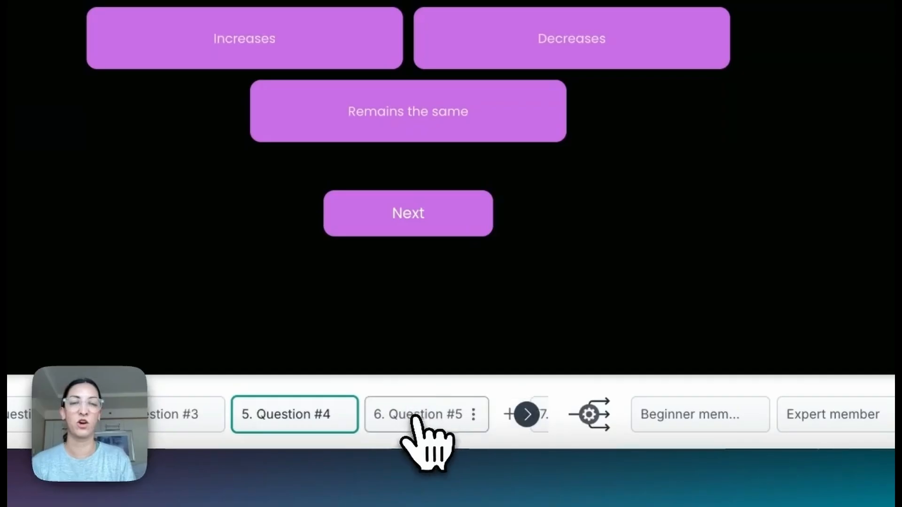
left_click(414, 419)
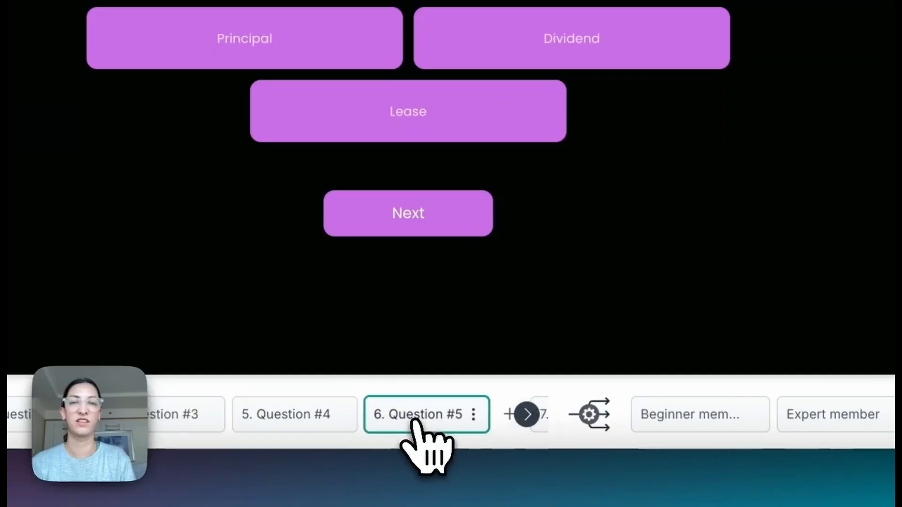
Examine the outcome logic overview to check which answers are mapped to the outcomes.
left_click(589, 414)
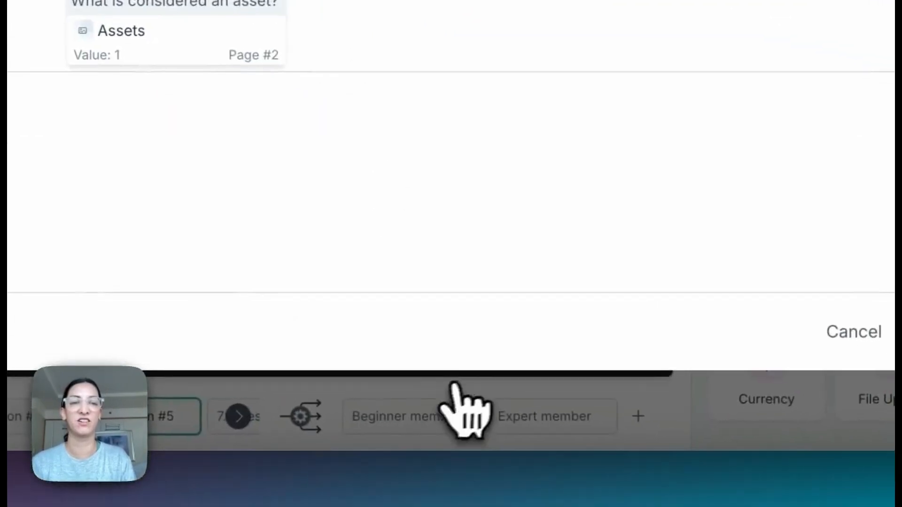
left_click(854, 332)
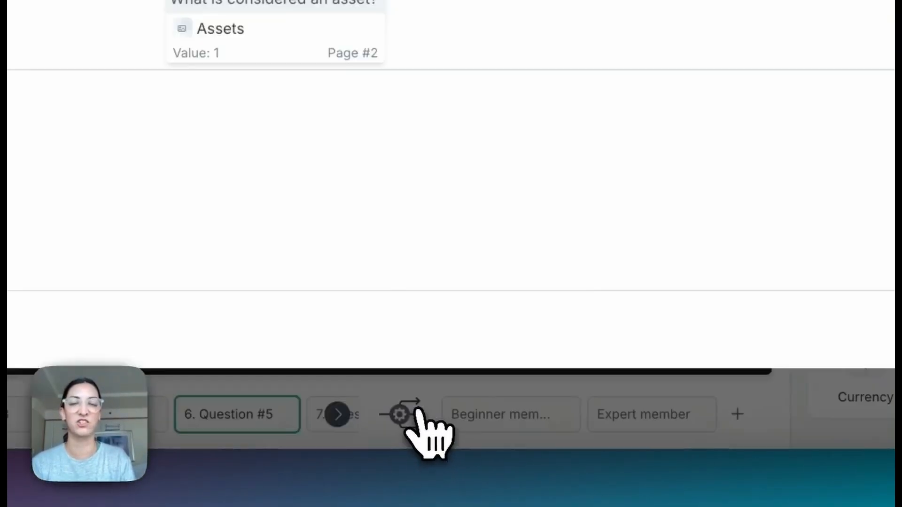
left_click(412, 408)
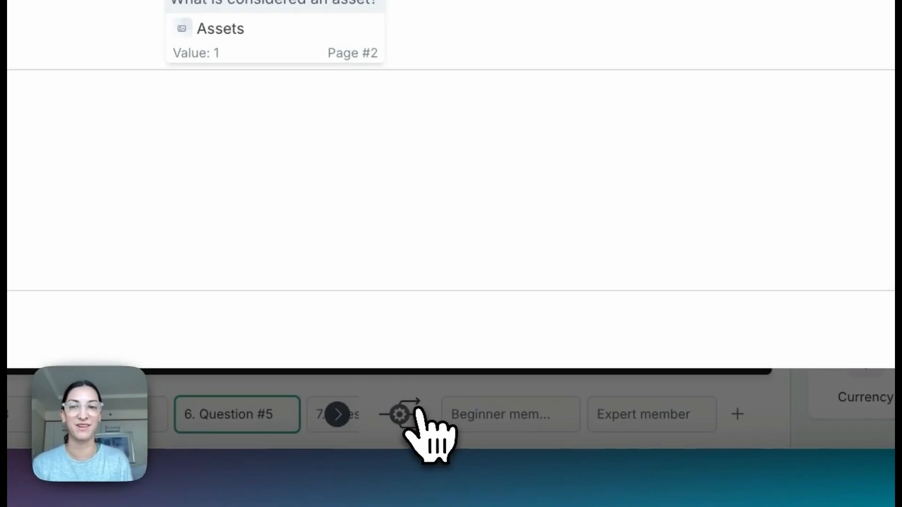
left_click(417, 409)
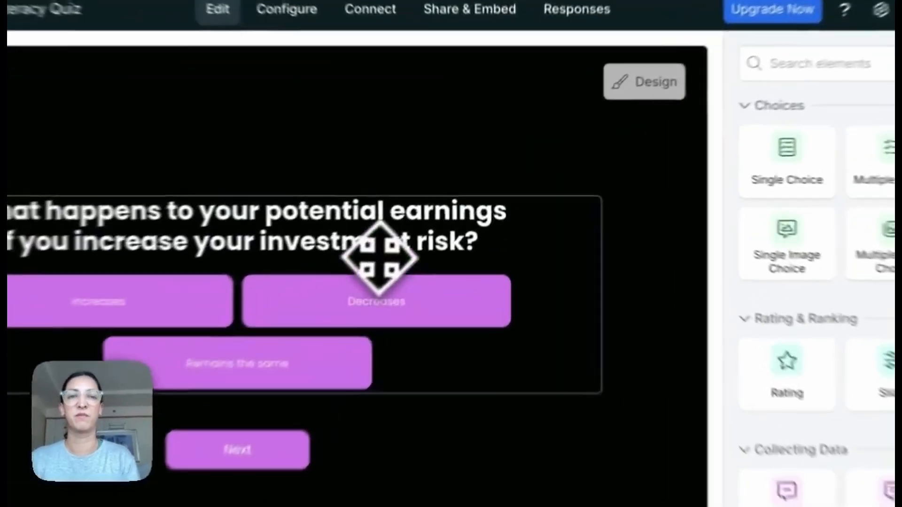
Replace the investment risk question text on Question #4 with "What colour do you gravitate towards?".
left_click(430, 211)
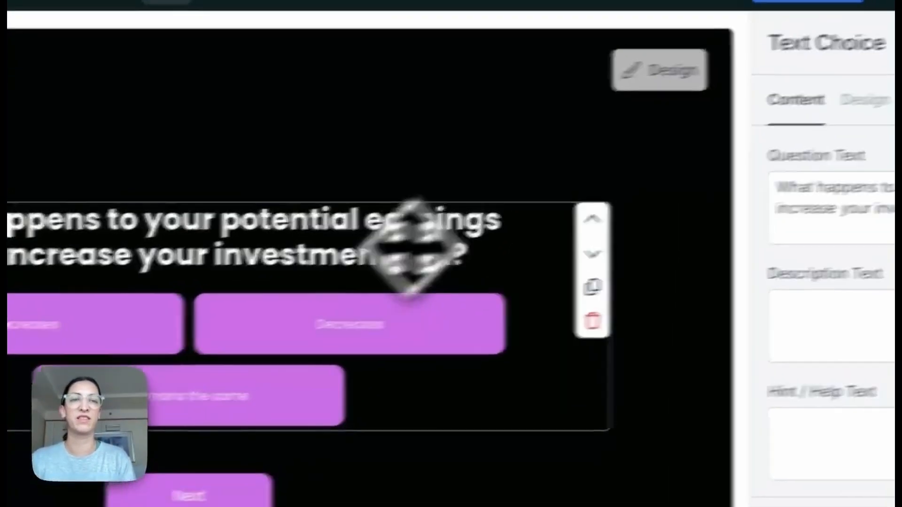
triple_click(613, 231)
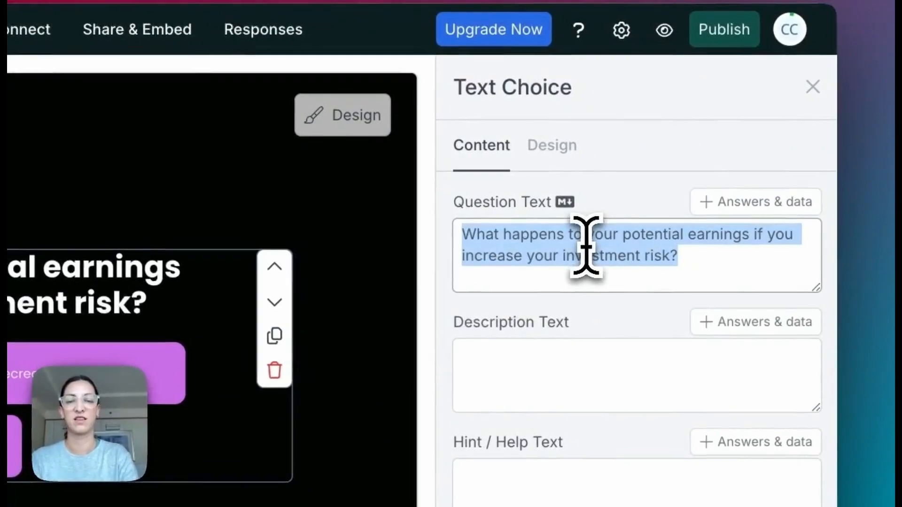
type("What colour do you grav")
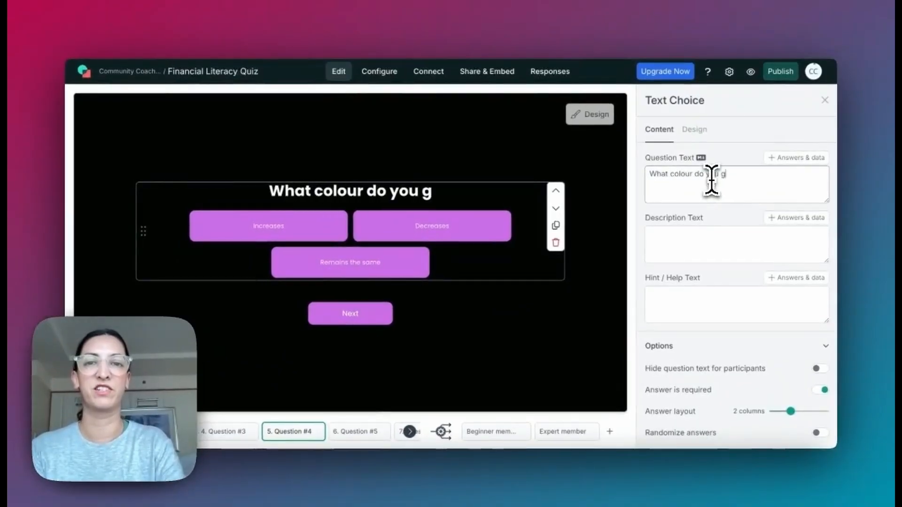
type("itate towards?")
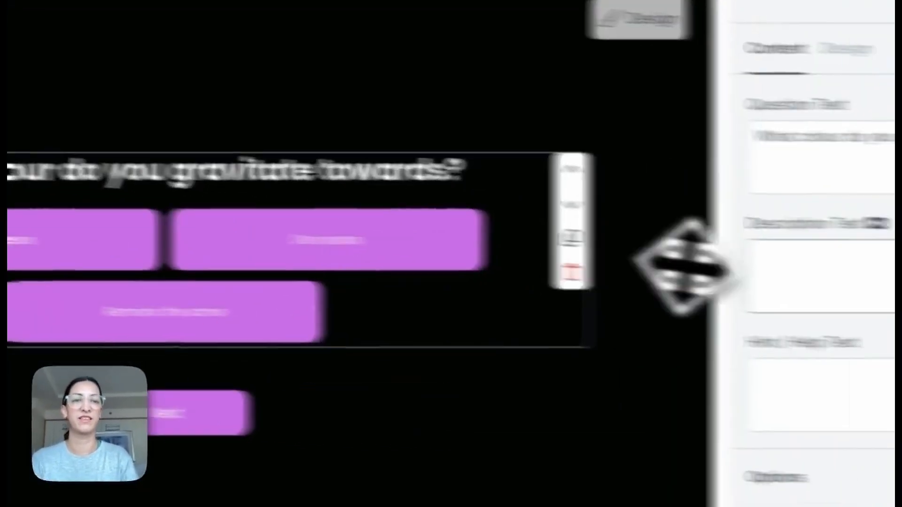
Change the three answers of the colour question to Yellow, Green and Blue.
scroll(733, 282, "down", 5)
left_click(679, 269)
left_click_drag(555, 250, 606, 254)
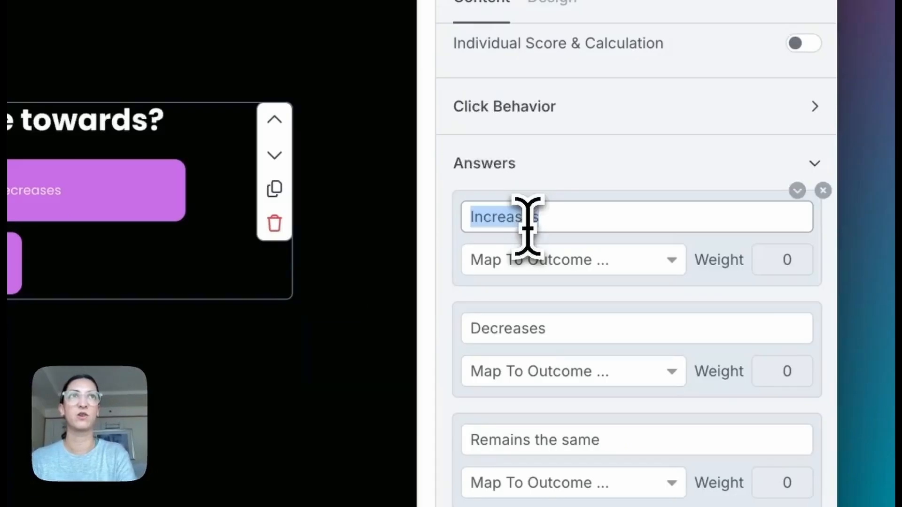
type("Yellow")
scroll(527, 226, "down", 3)
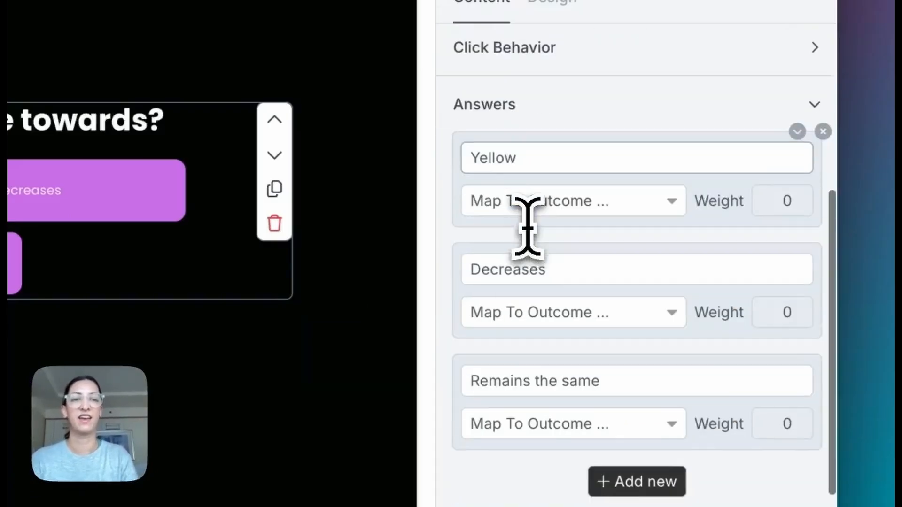
double_click(496, 253)
type("Green")
scroll(496, 258, "down", 3)
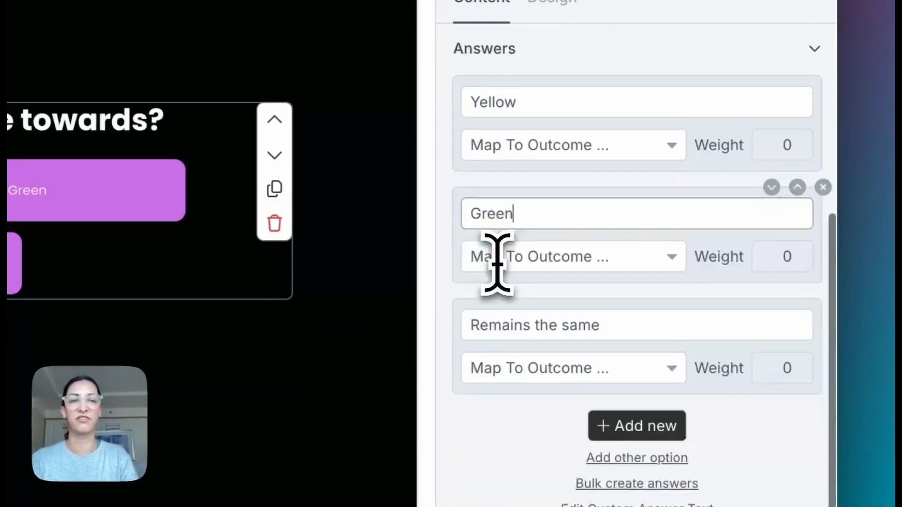
triple_click(517, 265)
type("Blue")
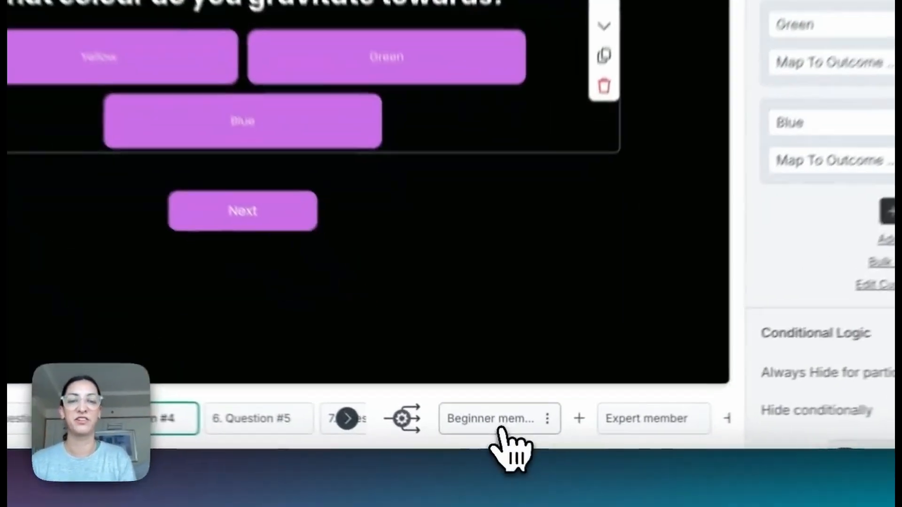
Rename the Beginner member outcome page to Optimist.
left_click(496, 435)
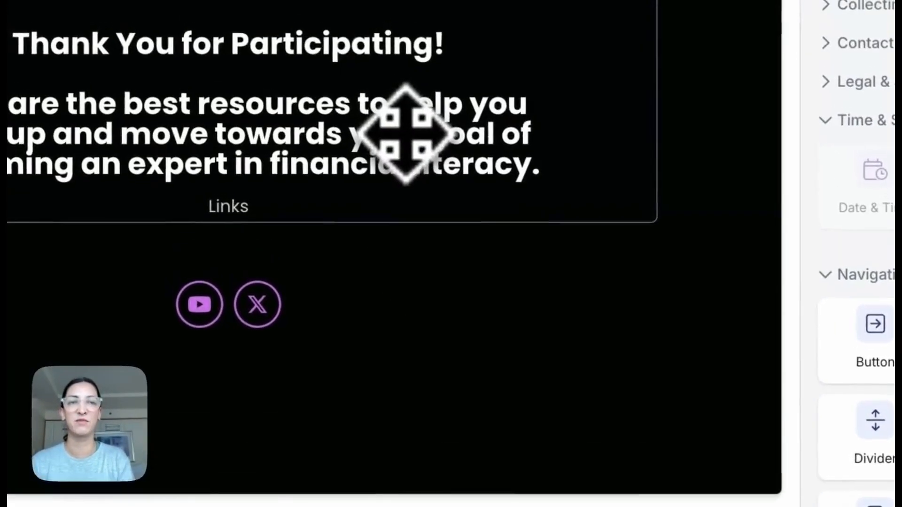
left_click(385, 14)
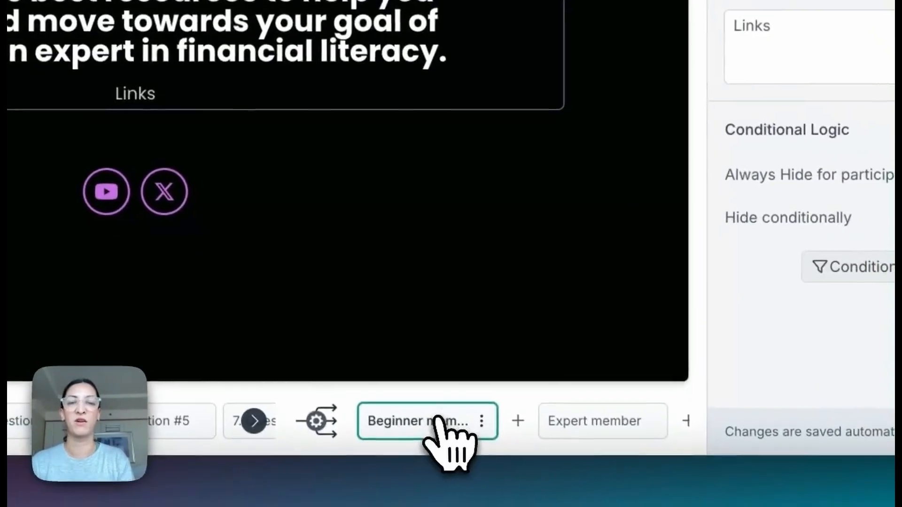
right_click(423, 416)
key("Escape")
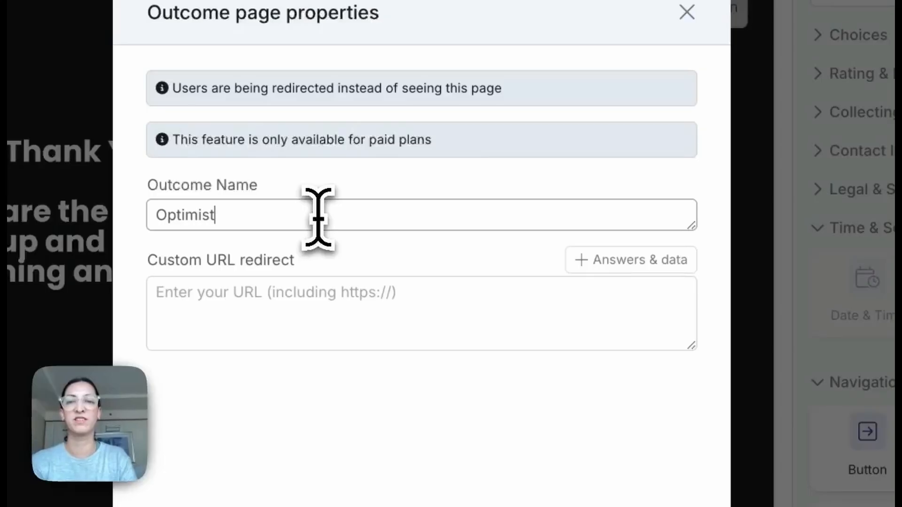
key("Escape")
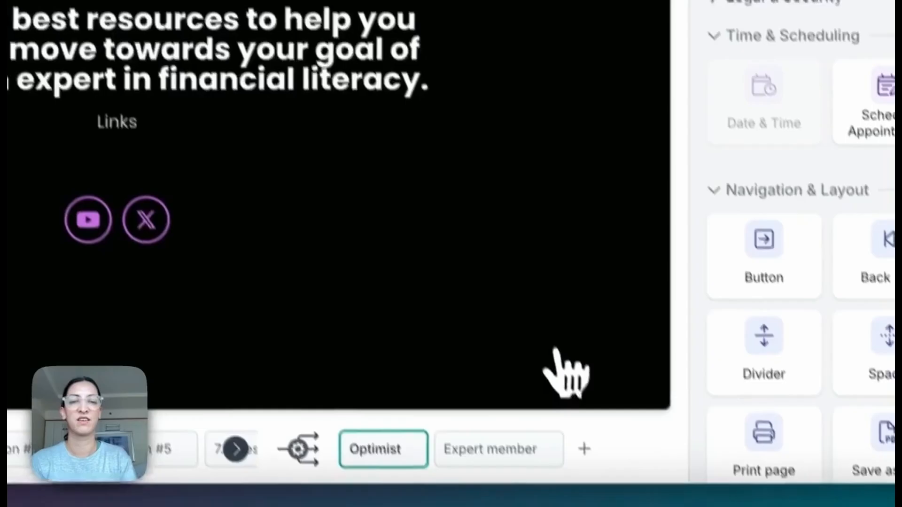
Rename the Expert member outcome page to Pessimist and save it.
left_click(499, 416)
left_click(531, 416)
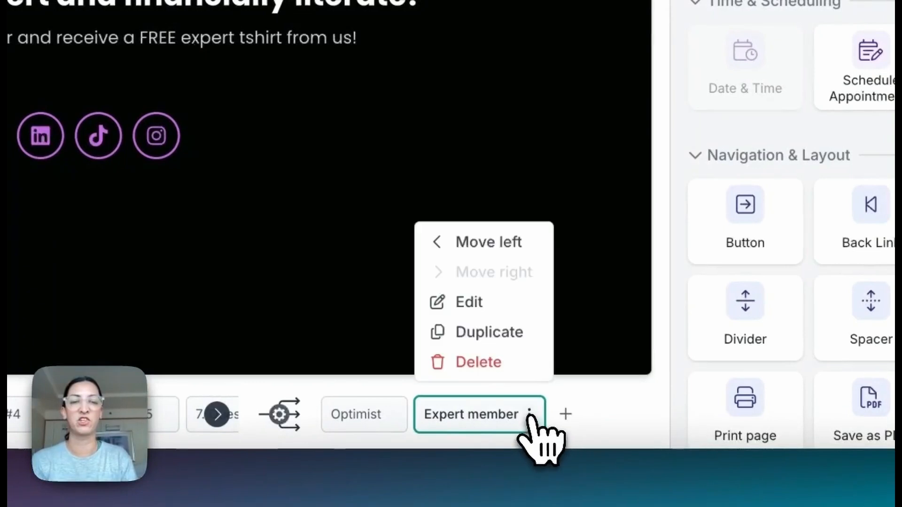
left_click(467, 300)
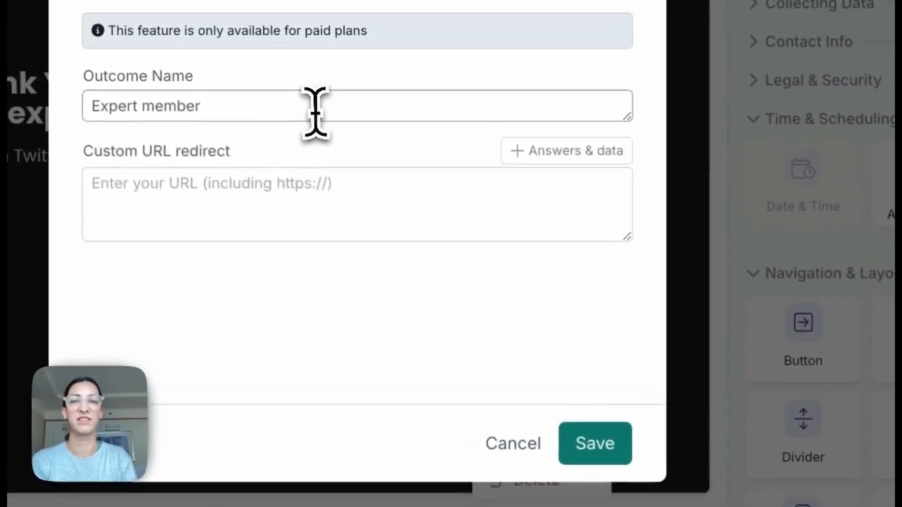
triple_click(264, 8)
type("Pessimist")
key("Return")
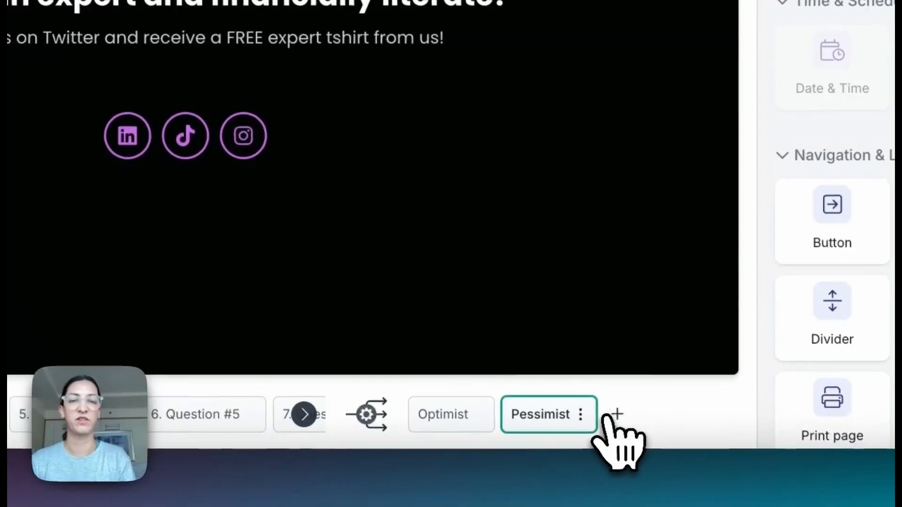
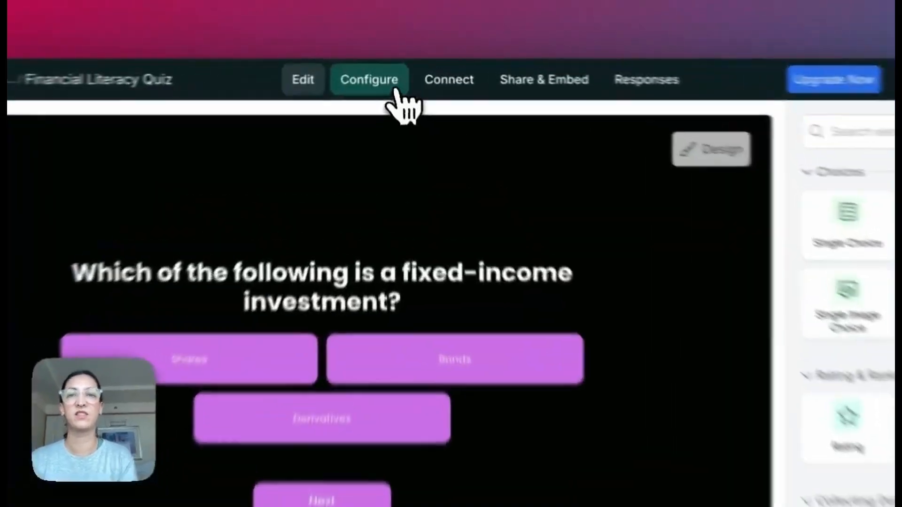
Examine the project's general configuration settings and check the availability of third-party integrations.
left_click(379, 71)
scroll(456, 225, "down", 1)
scroll(456, 228, "down", 8)
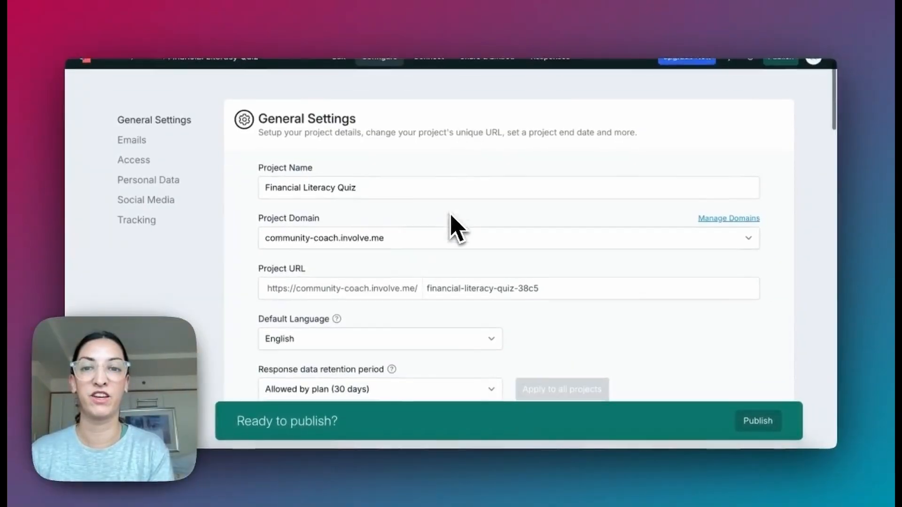
scroll(456, 227, "up", 10)
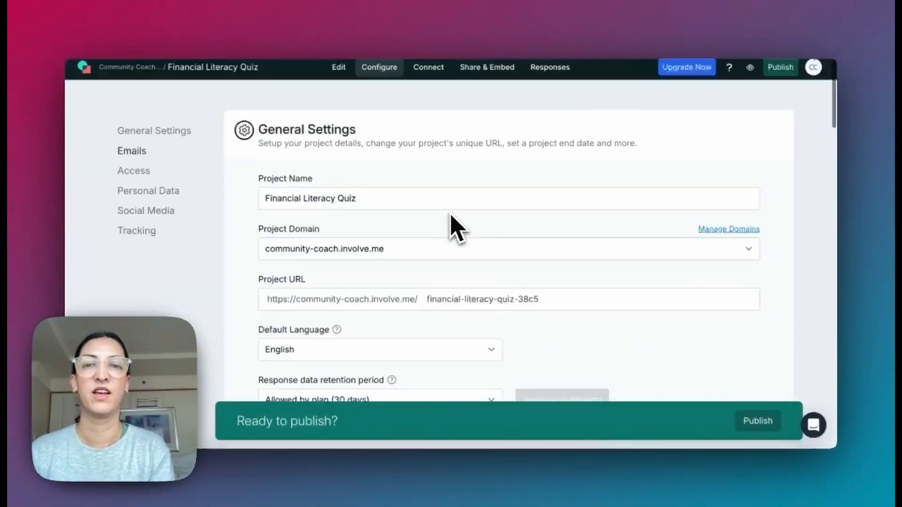
mouse_move(427, 70)
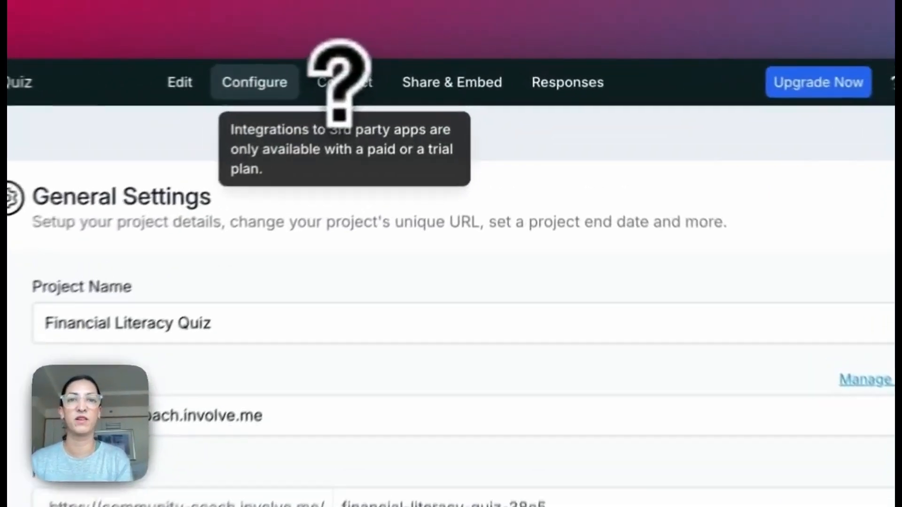
Examine the key metrics in the quiz's response analytics summary.
mouse_move(471, 71)
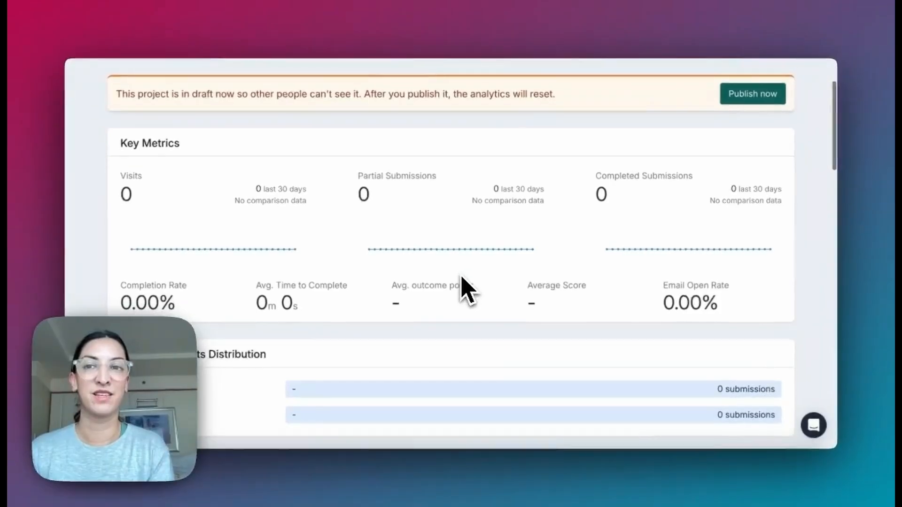
scroll(463, 288, "down", 1)
scroll(463, 288, "up", 2)
scroll(466, 289, "up", 2)
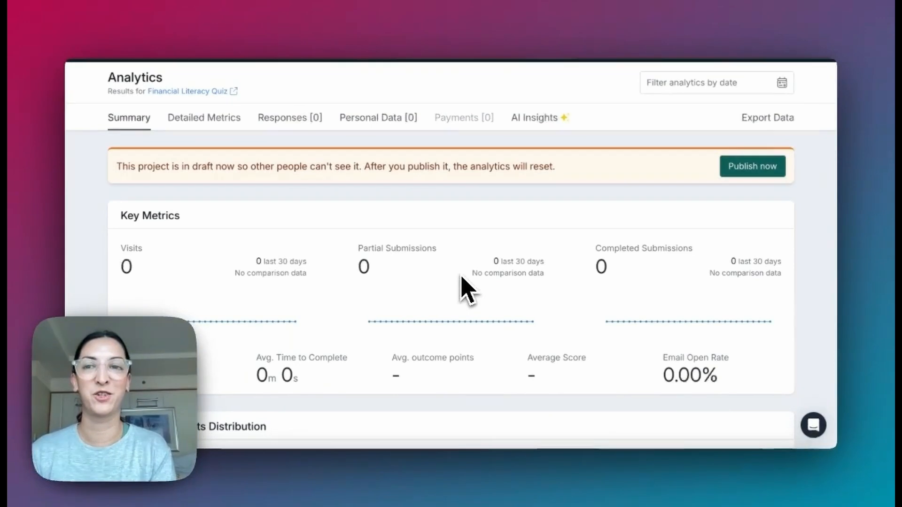
scroll(462, 280, "up", 1)
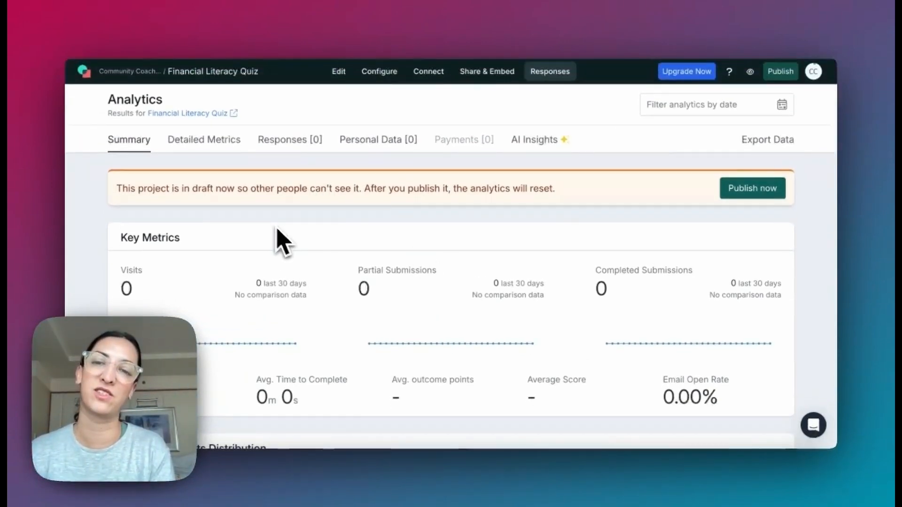
scroll(314, 259, "down", 3)
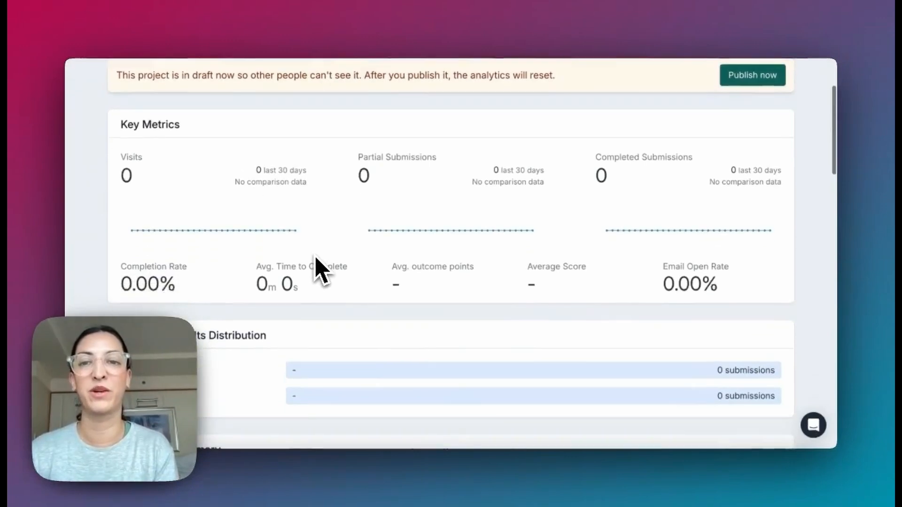
scroll(315, 259, "down", 1)
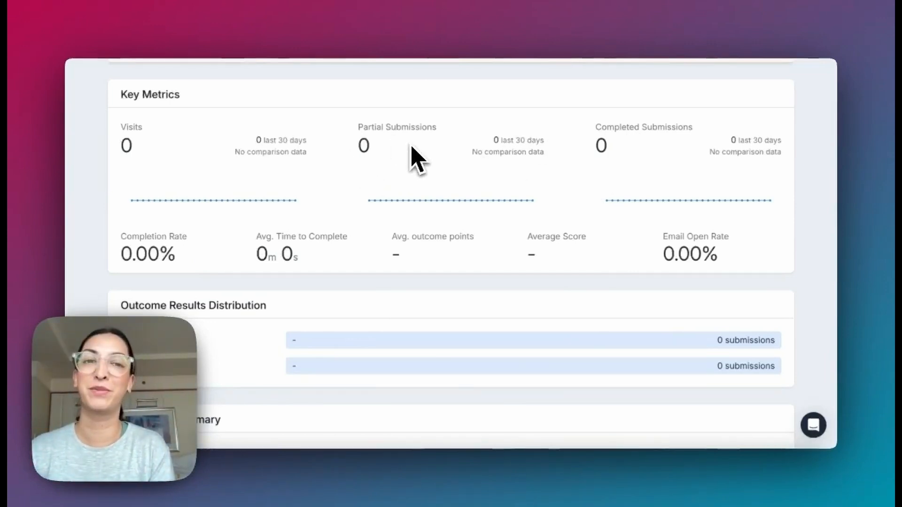
Examine the outcome results distribution and the response summary of every quiz question.
scroll(414, 155, "down", 4)
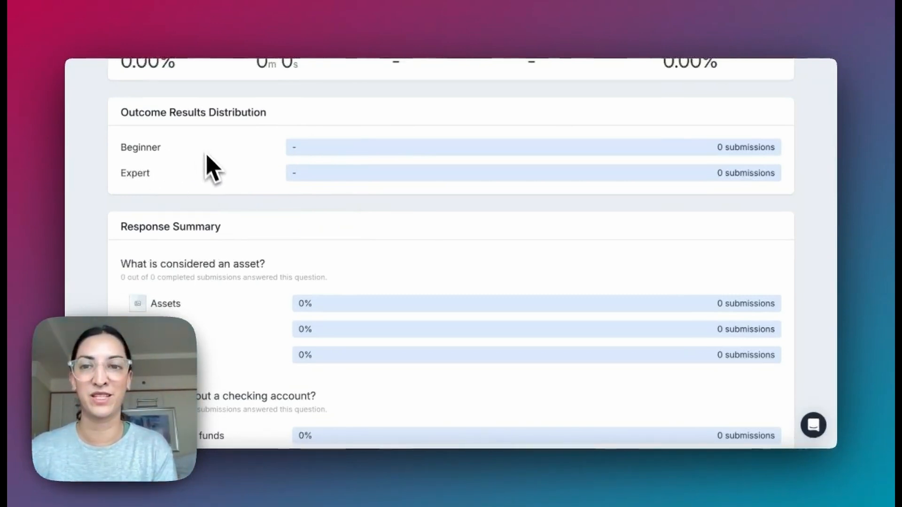
scroll(217, 178, "down", 1)
scroll(217, 178, "down", 5)
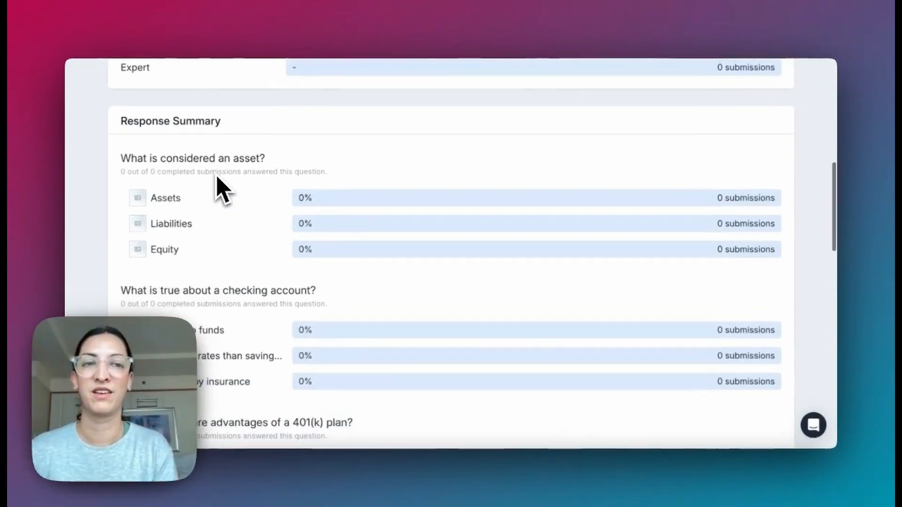
scroll(217, 178, "down", 9)
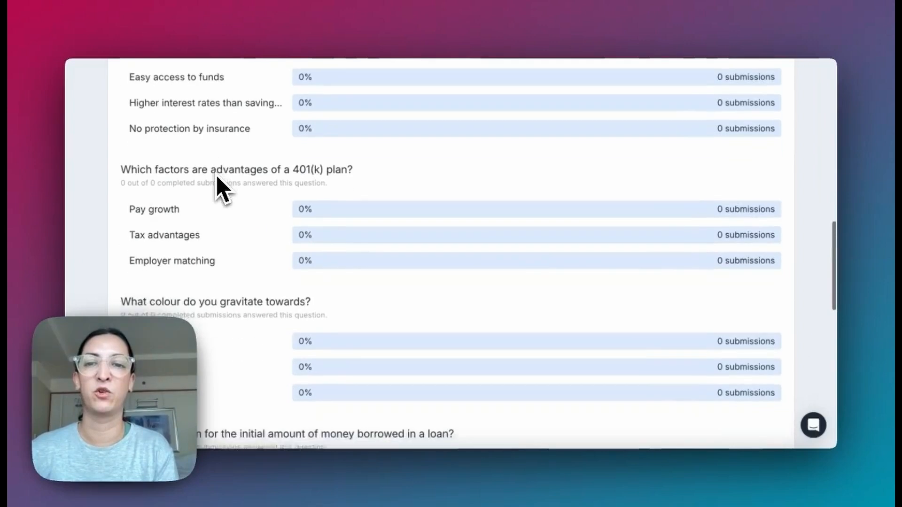
scroll(218, 177, "down", 5)
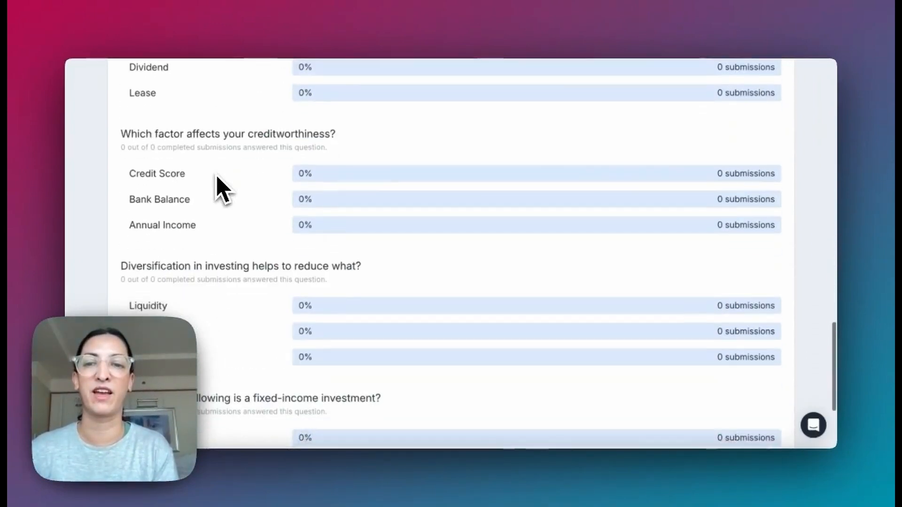
scroll(217, 178, "up", 20)
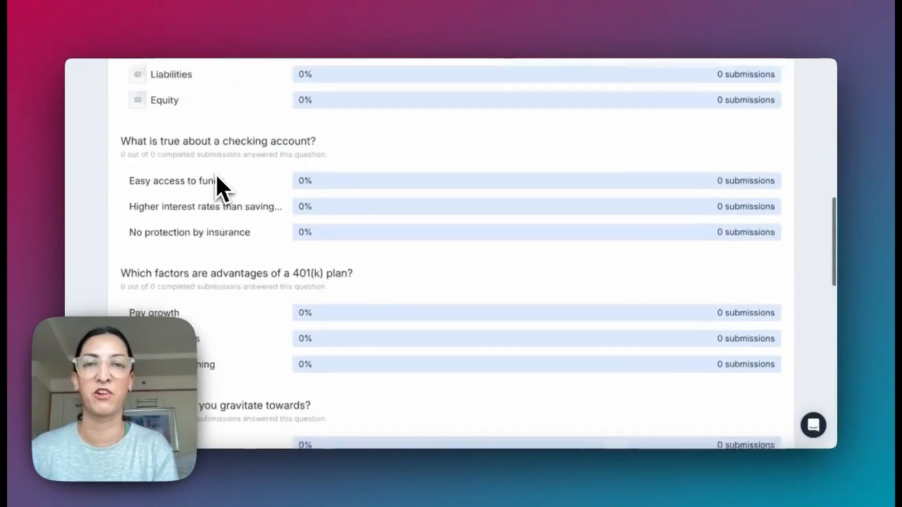
scroll(506, 344, "down", 20)
scroll(506, 344, "down", 3)
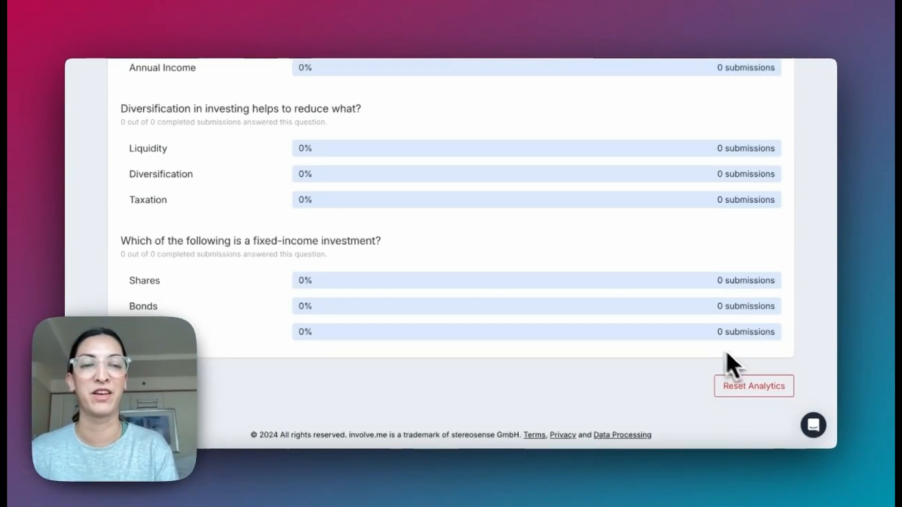
View the AI Insights of the quiz analytics and return to the summary.
scroll(655, 322, "up", 6)
scroll(650, 313, "up", 10)
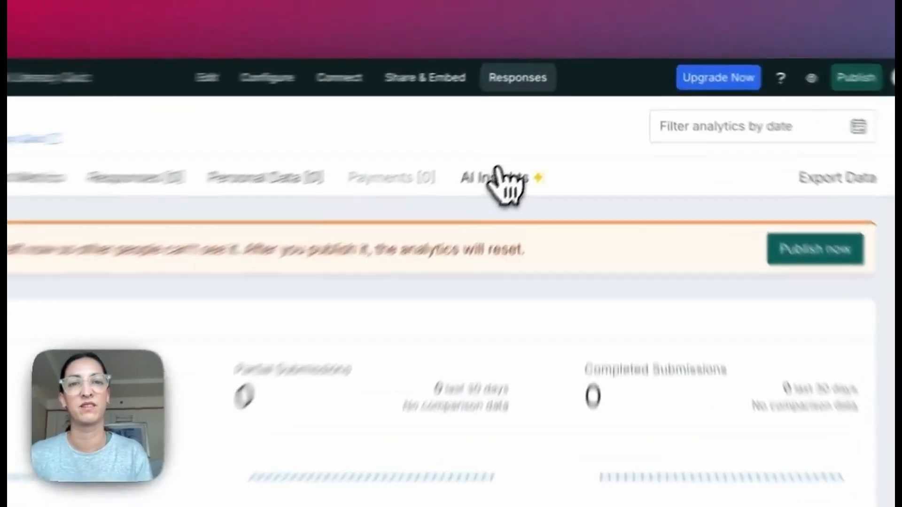
left_click(541, 140)
left_click(143, 139)
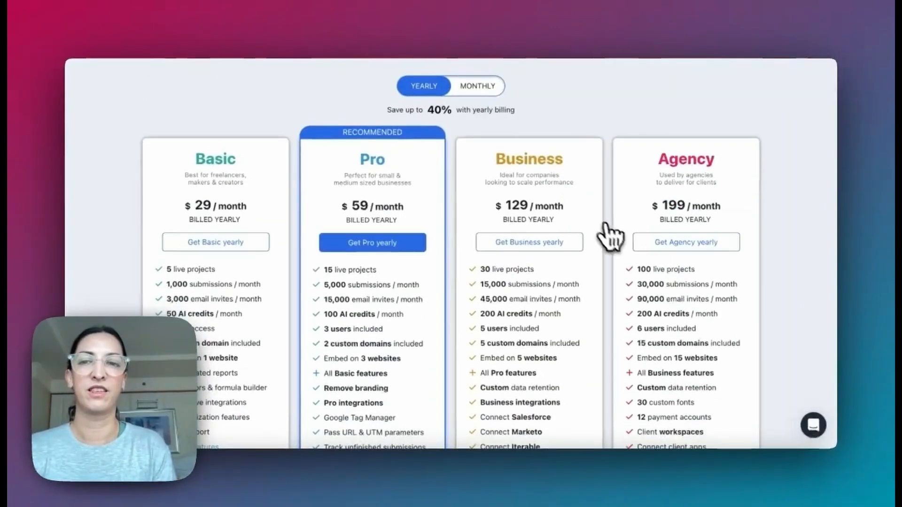
Compare the prices and included features of the Basic, Pro, Business and Agency yearly plans.
scroll(619, 244, "down", 1)
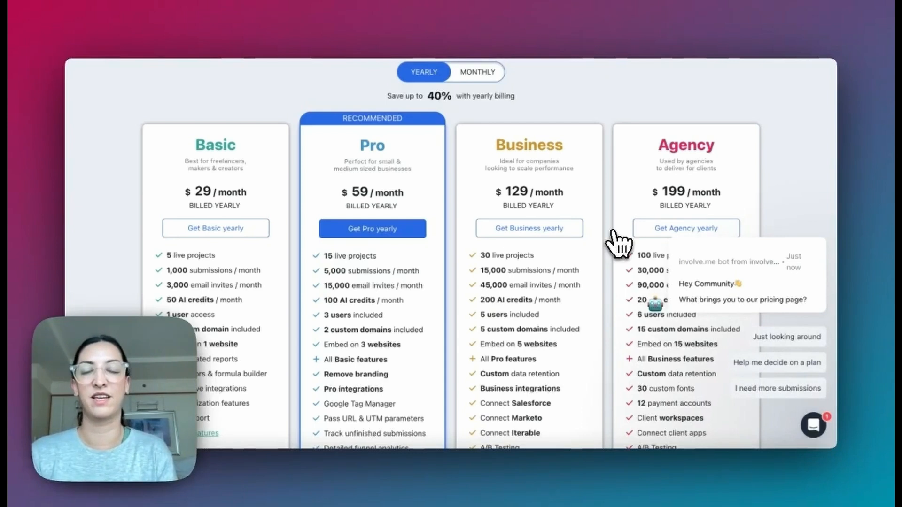
scroll(287, 211, "down", 1)
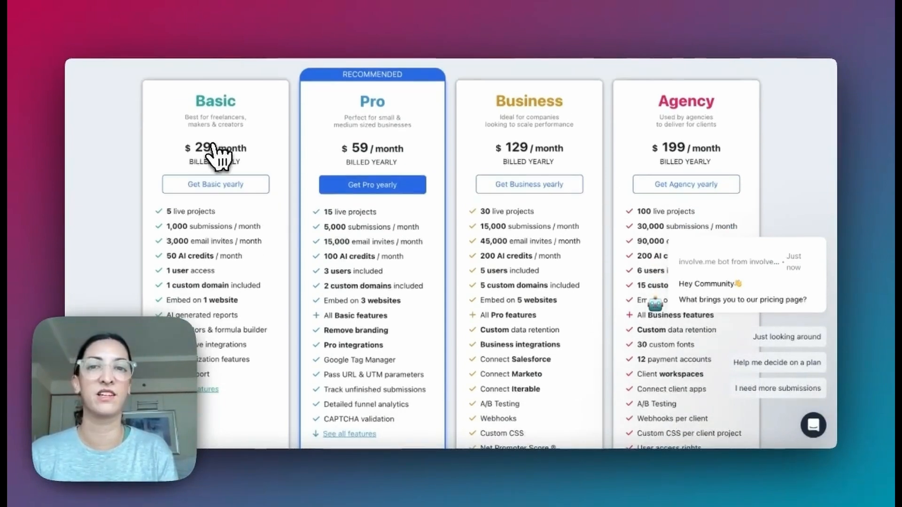
scroll(470, 211, "down", 2)
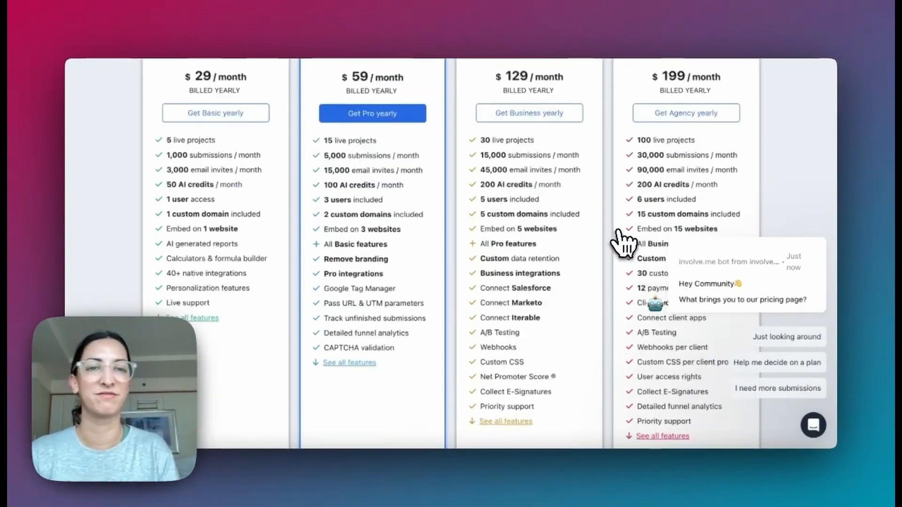
Leave the pricing plans, open the template library and look through the first page of templates.
scroll(611, 247, "up", 5)
left_click(467, 202)
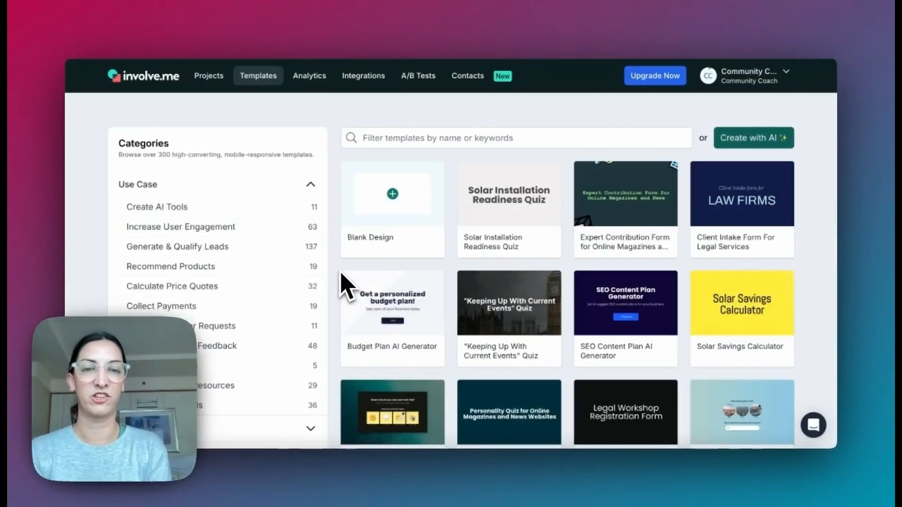
scroll(341, 274, "down", 1)
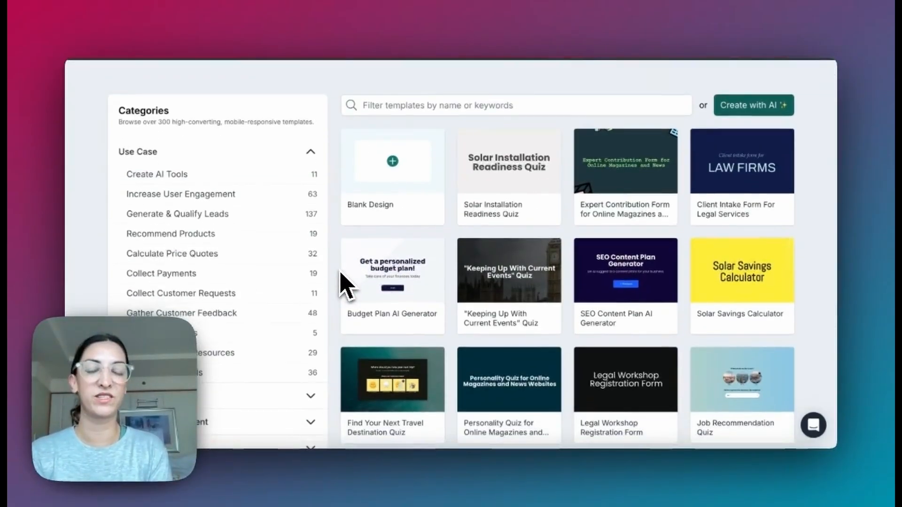
scroll(341, 280, "down", 4)
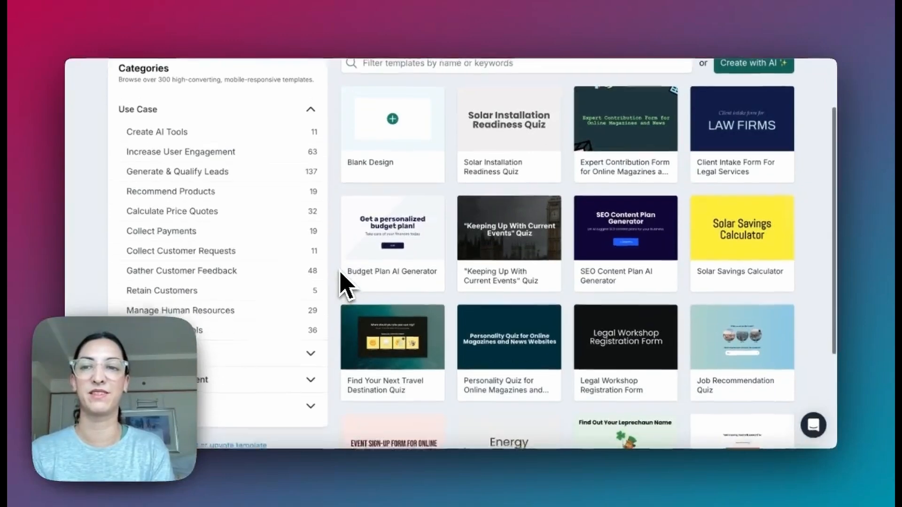
scroll(342, 281, "down", 1)
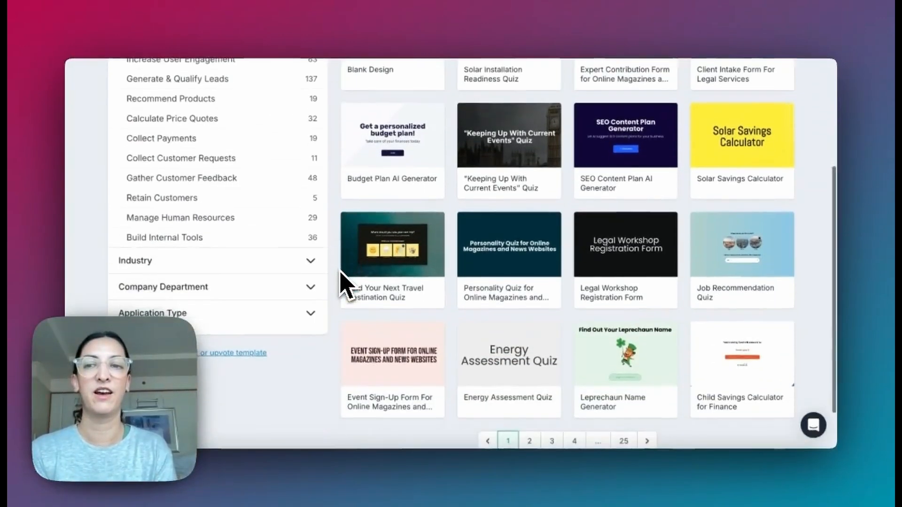
scroll(343, 282, "up", 5)
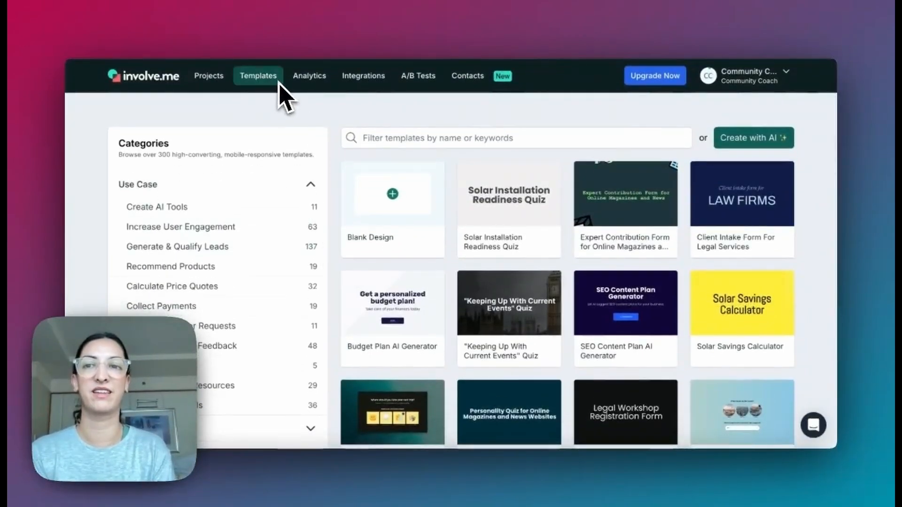
Expand the Industry categories of the template library and look through the listed industries.
scroll(342, 285, "down", 6)
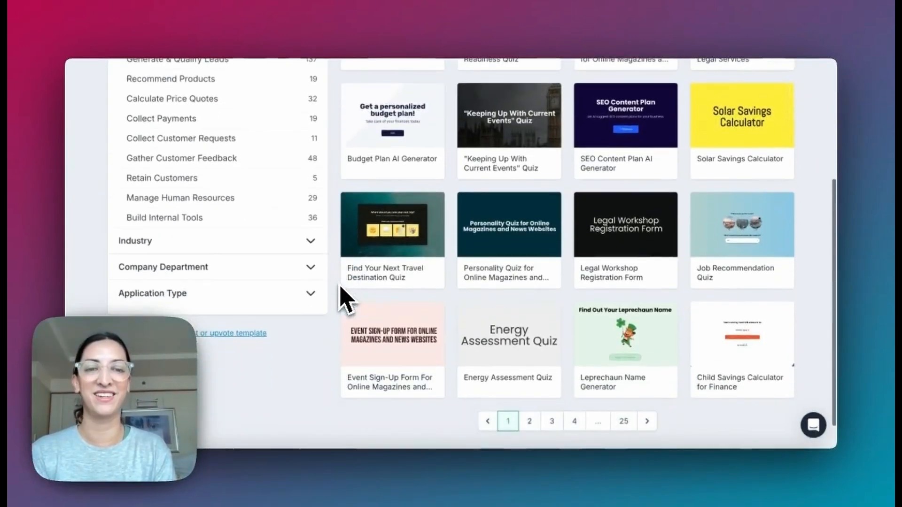
left_click(308, 241)
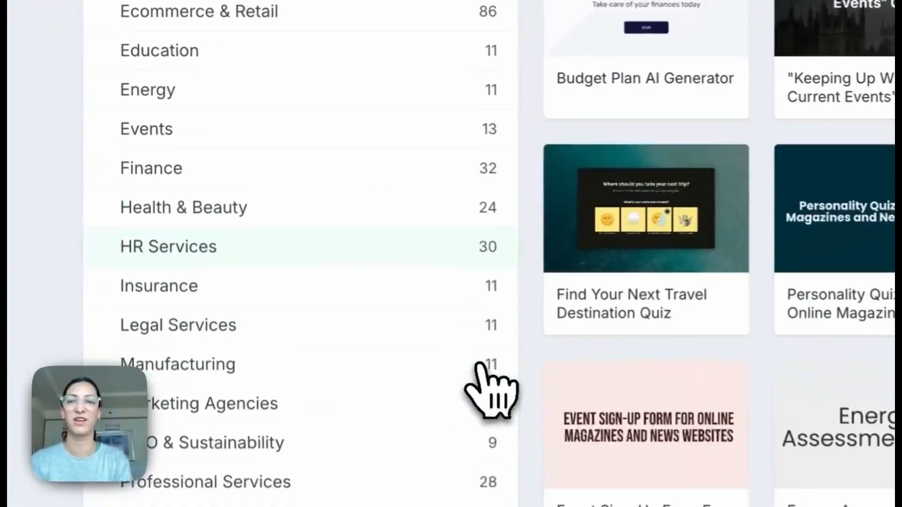
scroll(451, 362, "down", 1)
scroll(423, 360, "up", 2)
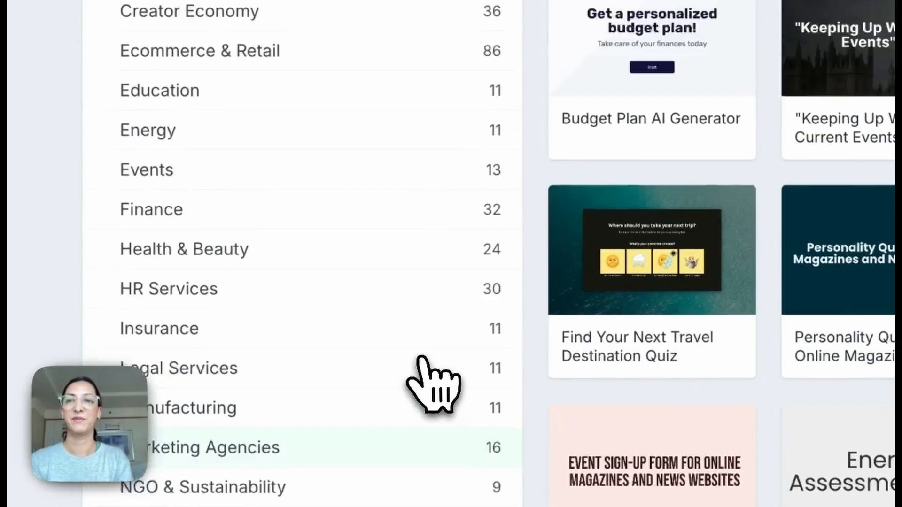
scroll(430, 381, "up", 10)
scroll(433, 382, "down", 4)
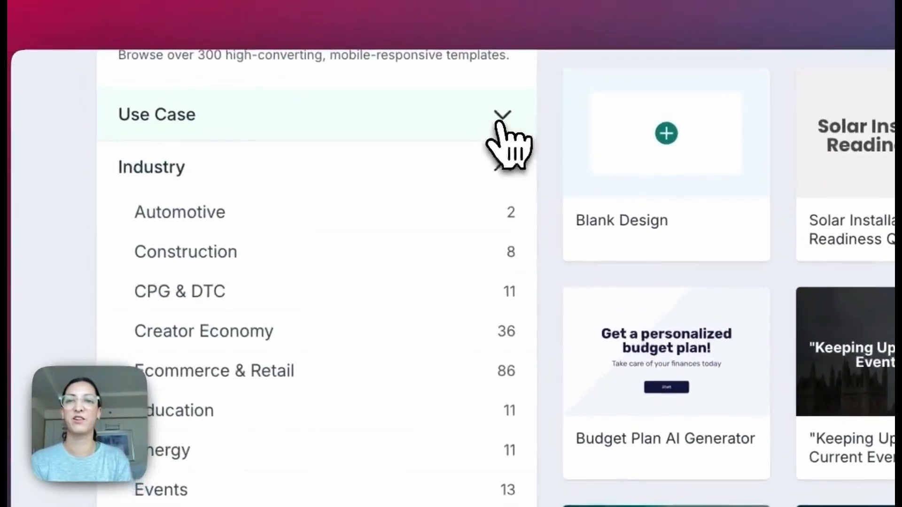
Filter the templates by the Increase User Engagement use case and look through the matching templates.
left_click(499, 119)
left_click(376, 209)
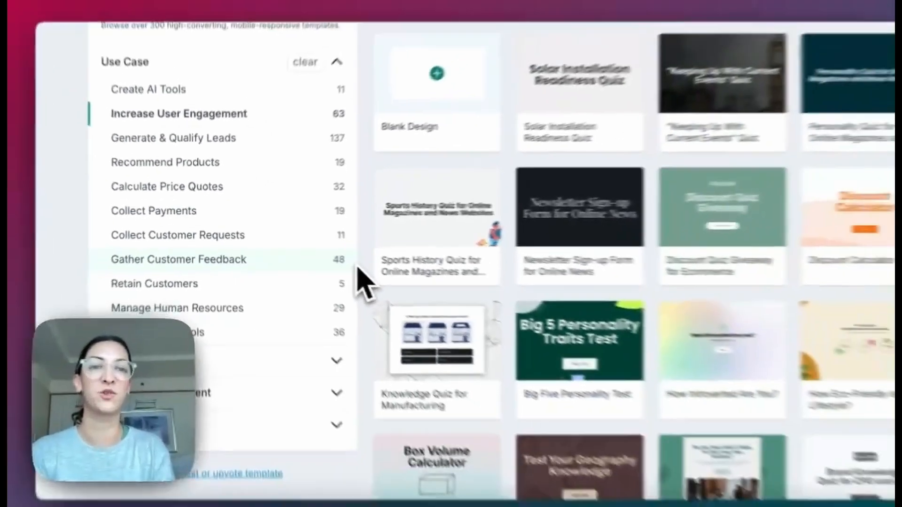
scroll(329, 261, "down", 2)
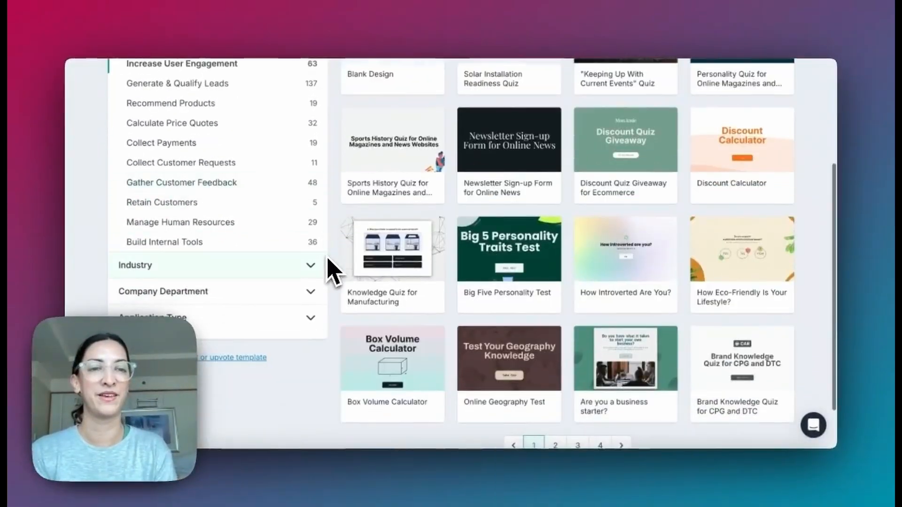
scroll(332, 269, "down", 2)
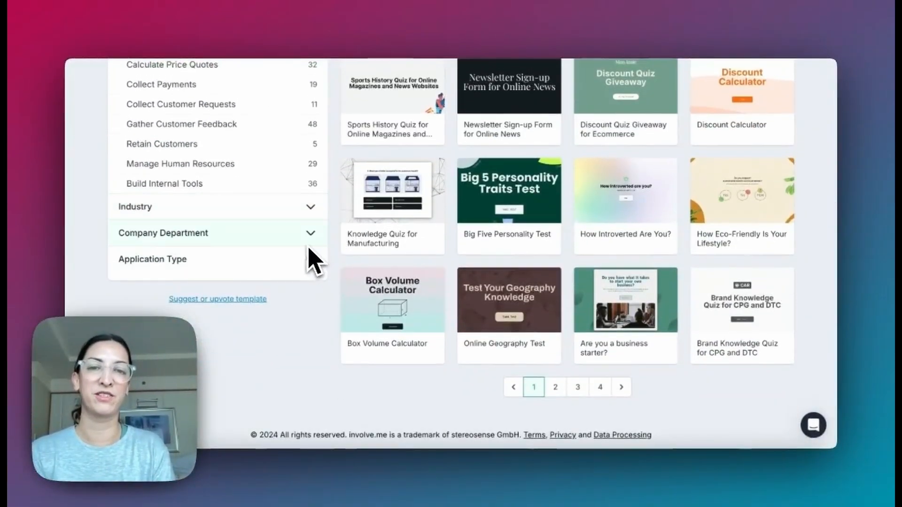